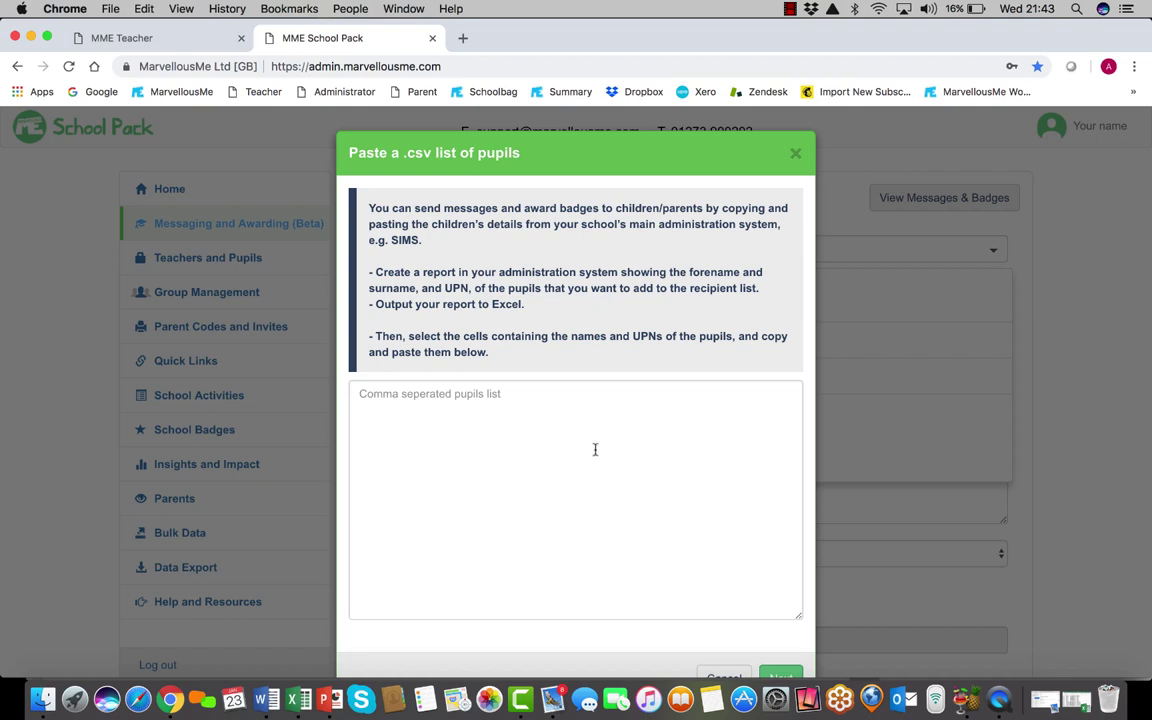
Close the pupil list pasting dialog and switch to Excel to examine the MME and SIMS data in the attendance workbook.
click(795, 153)
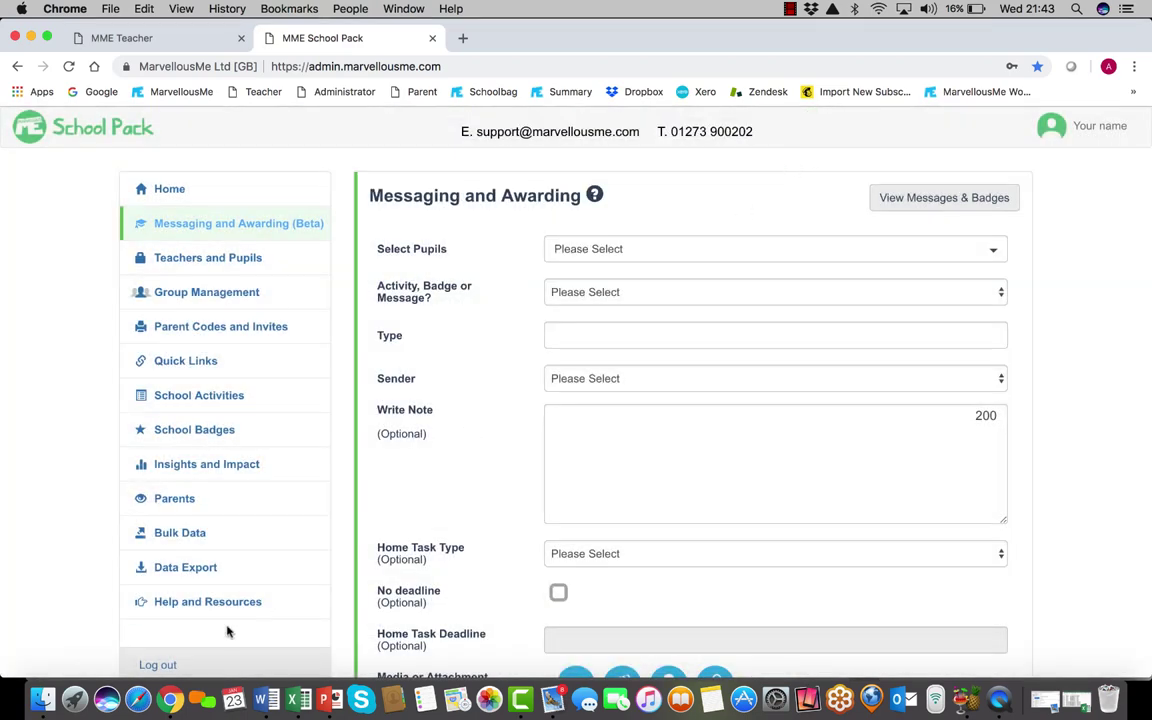
click(297, 700)
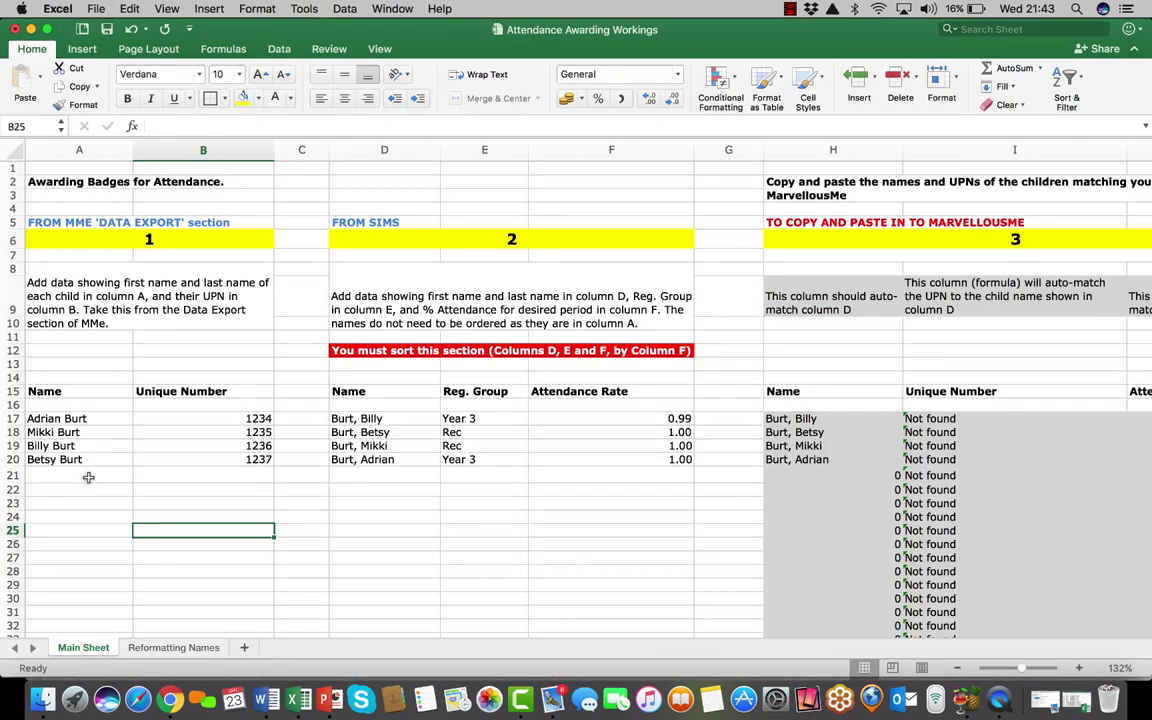
drag(42, 418, 177, 522)
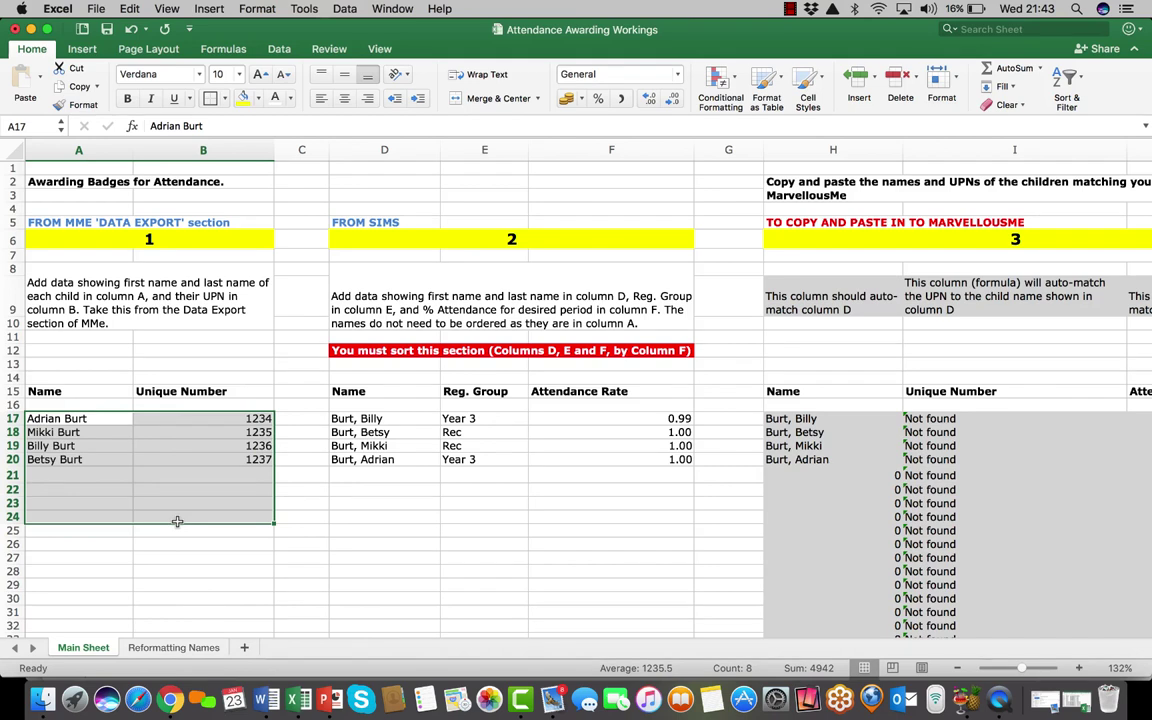
drag(372, 418, 625, 497)
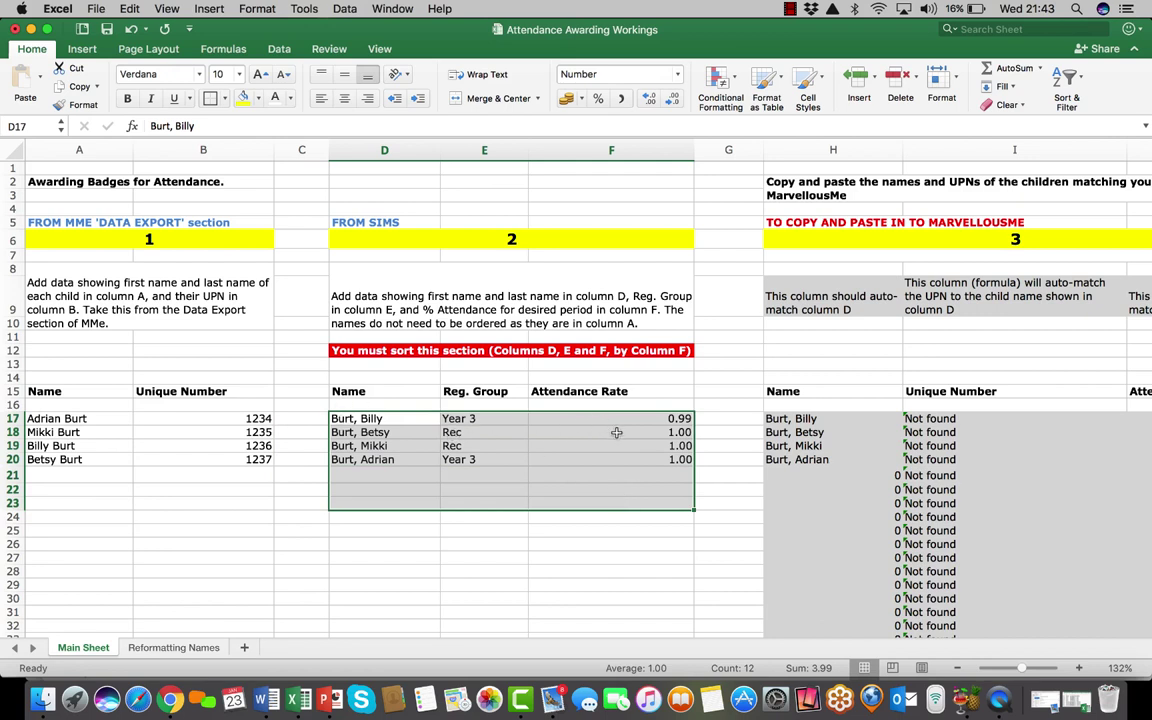
click(372, 418)
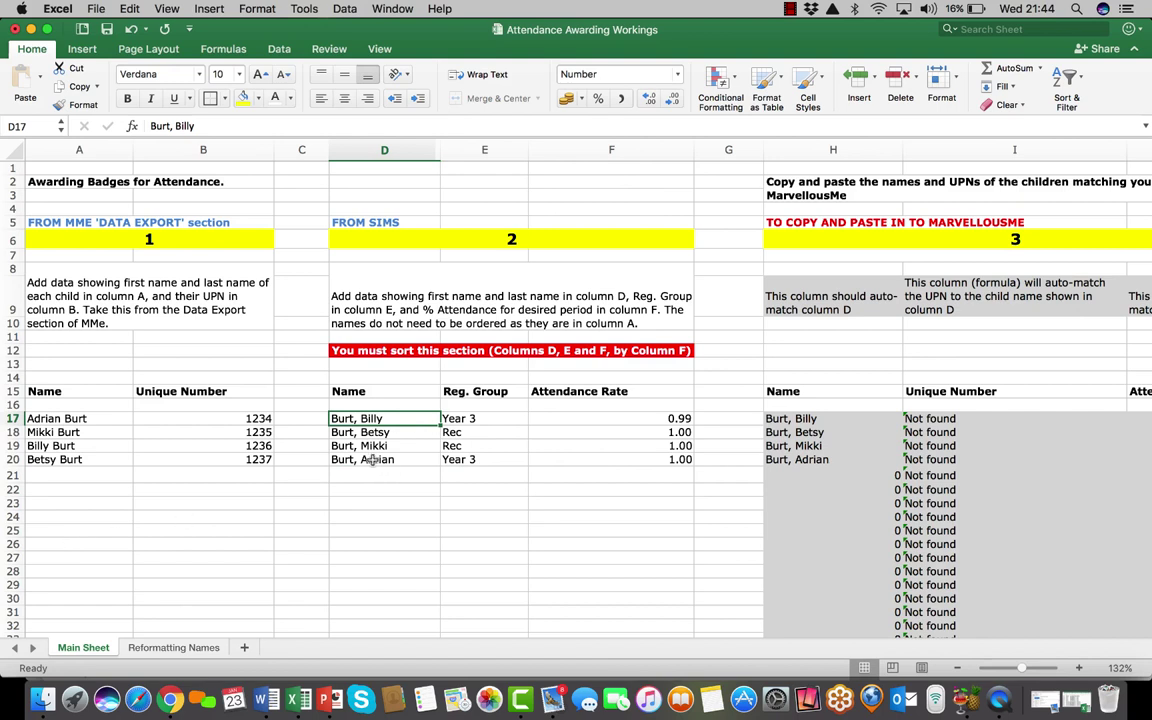
Switch to Chrome, download the MarvellousMe Academy School Data (.csv) report from Data Export, and open the file.
click(172, 703)
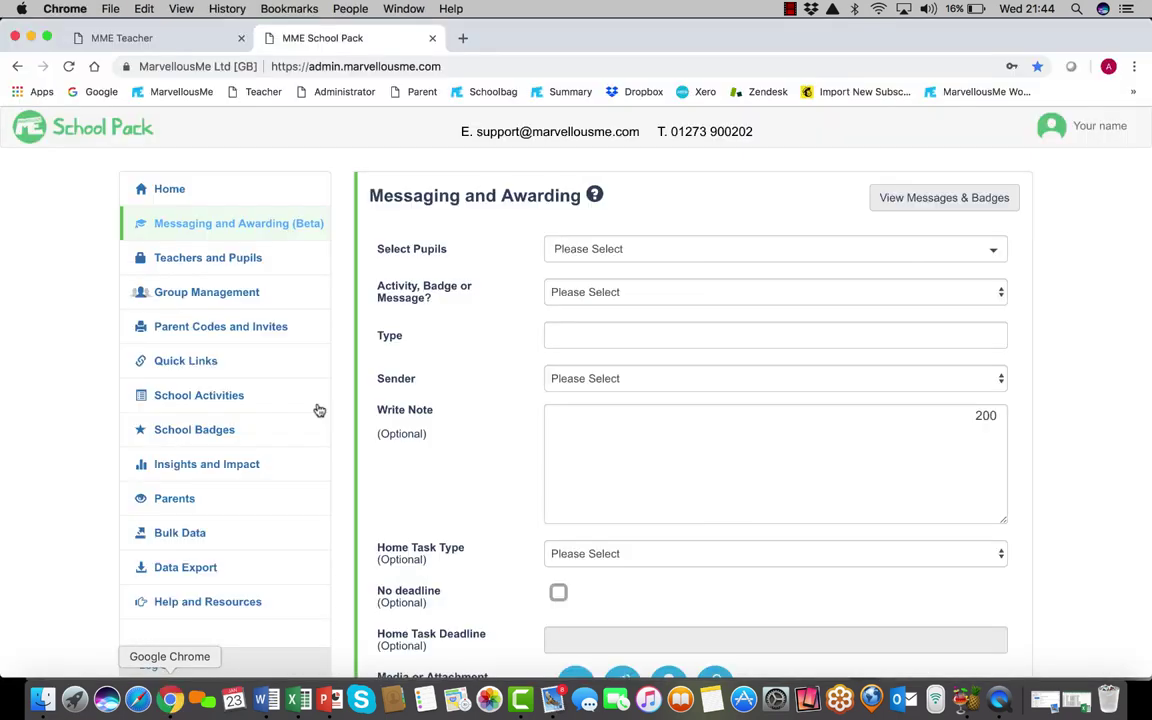
click(180, 570)
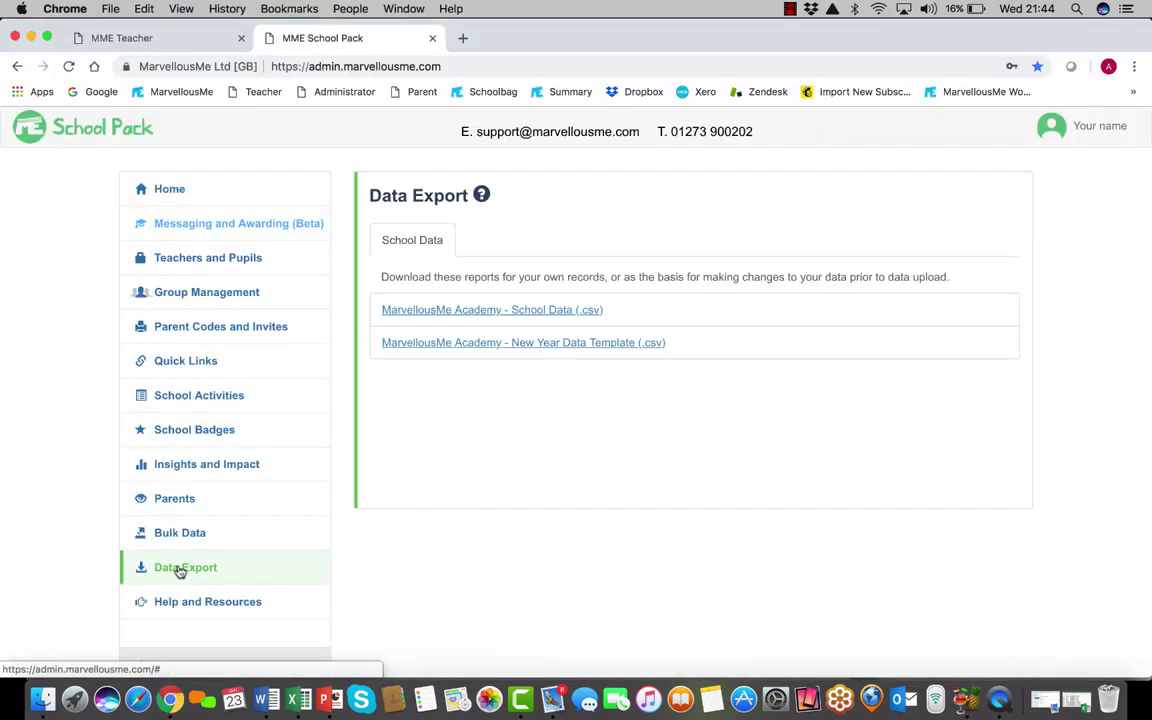
click(552, 311)
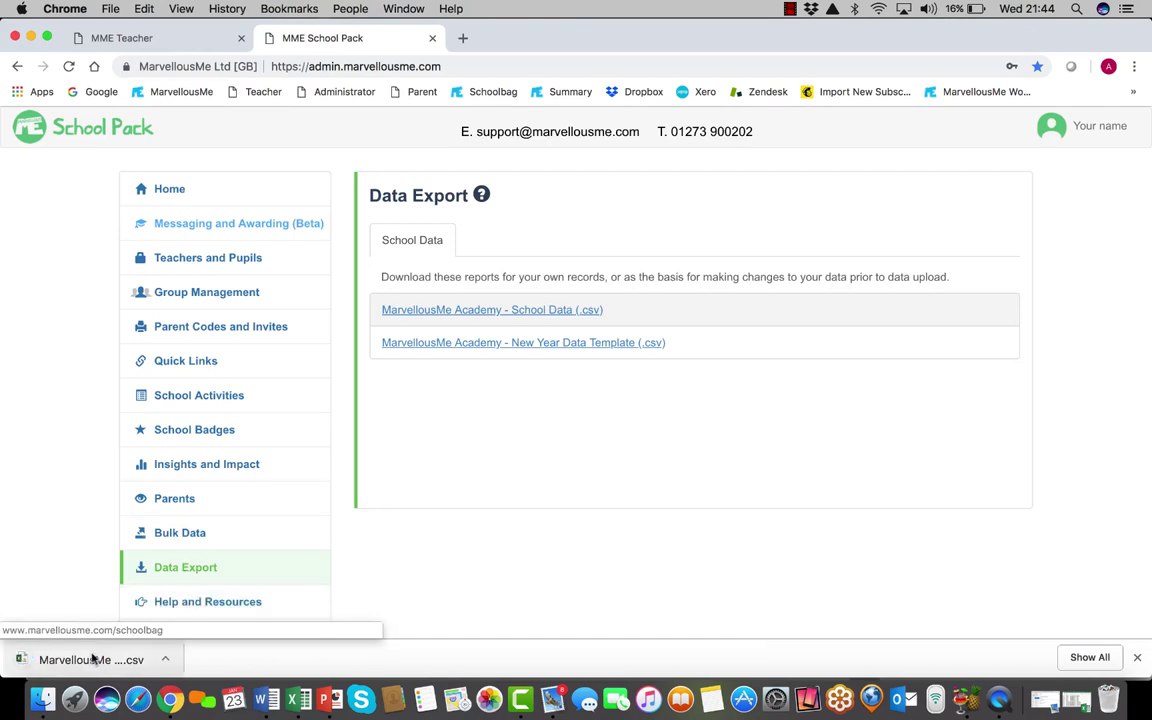
click(92, 659)
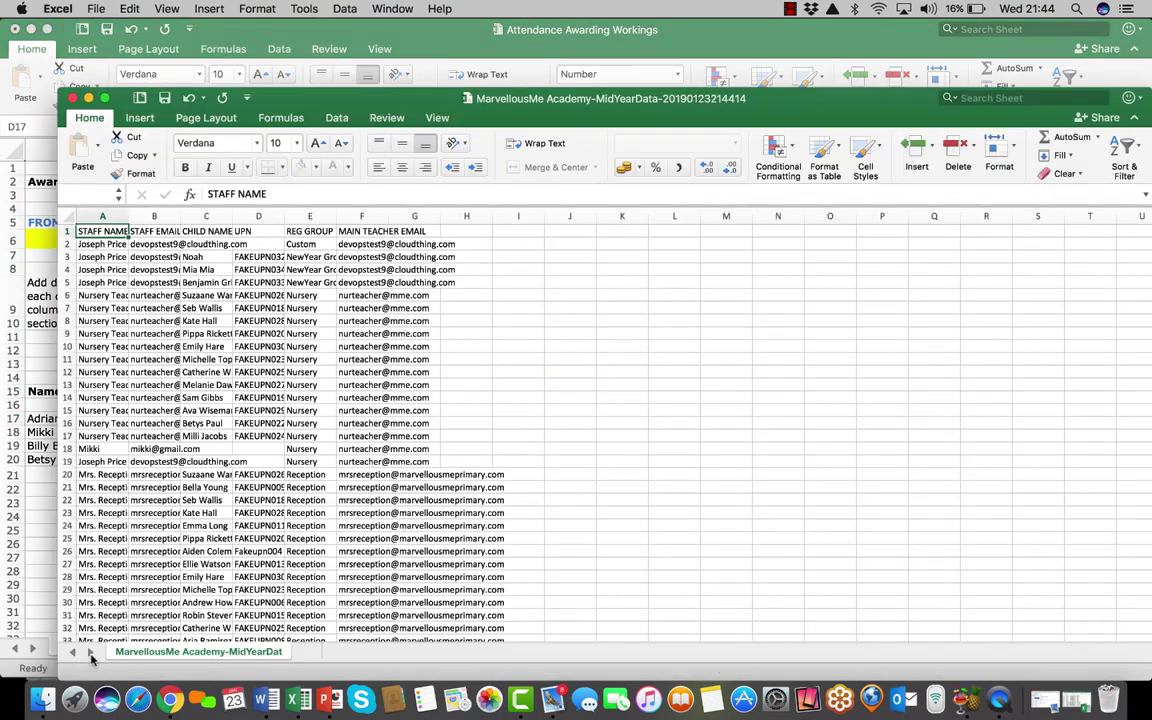
Autofit all columns of the exported school data and select the children's names with their UPNs.
click(66, 216)
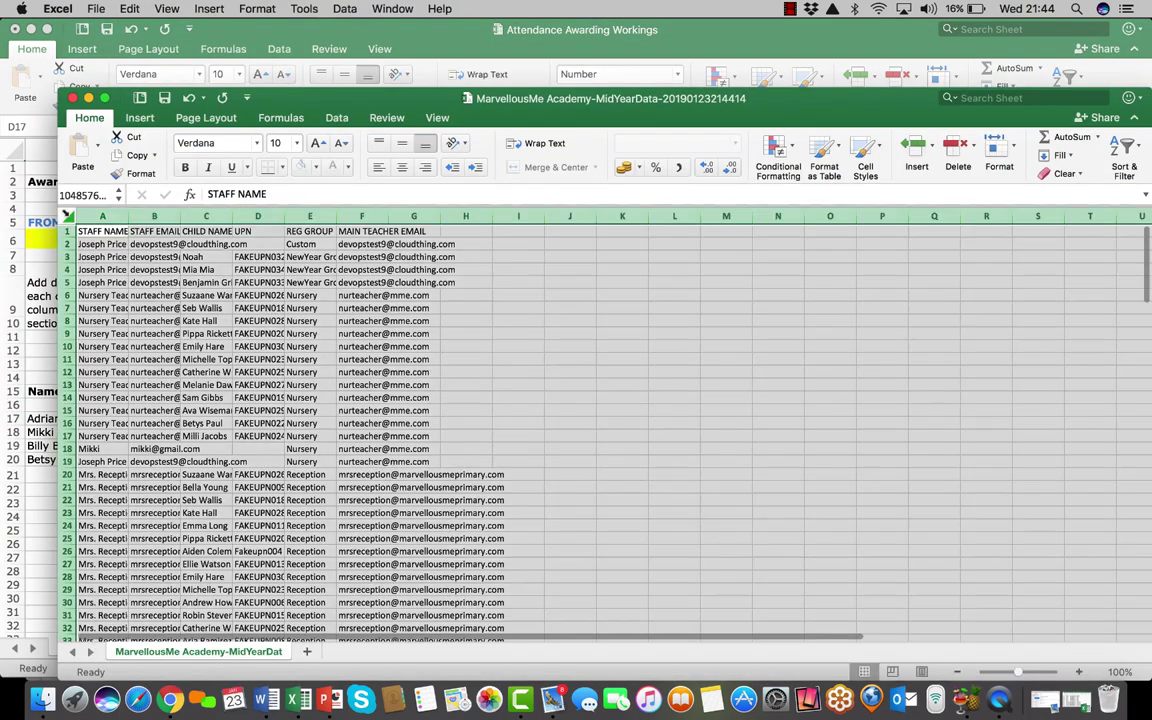
double_click(128, 216)
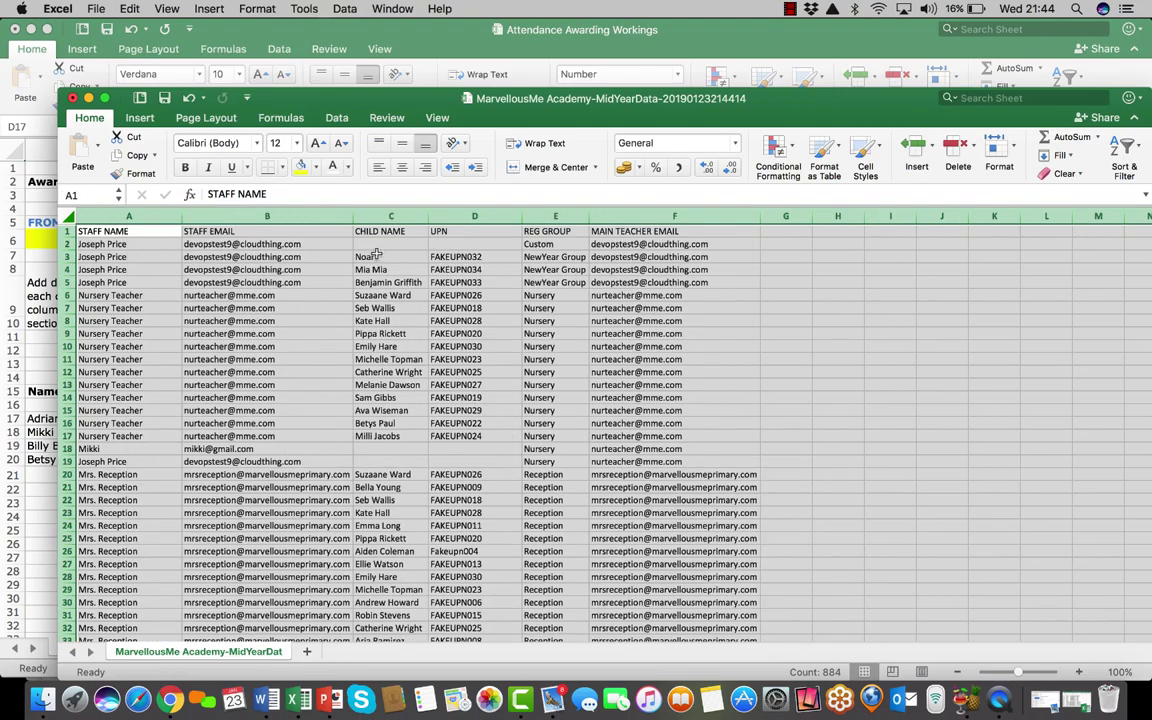
drag(365, 257, 440, 599)
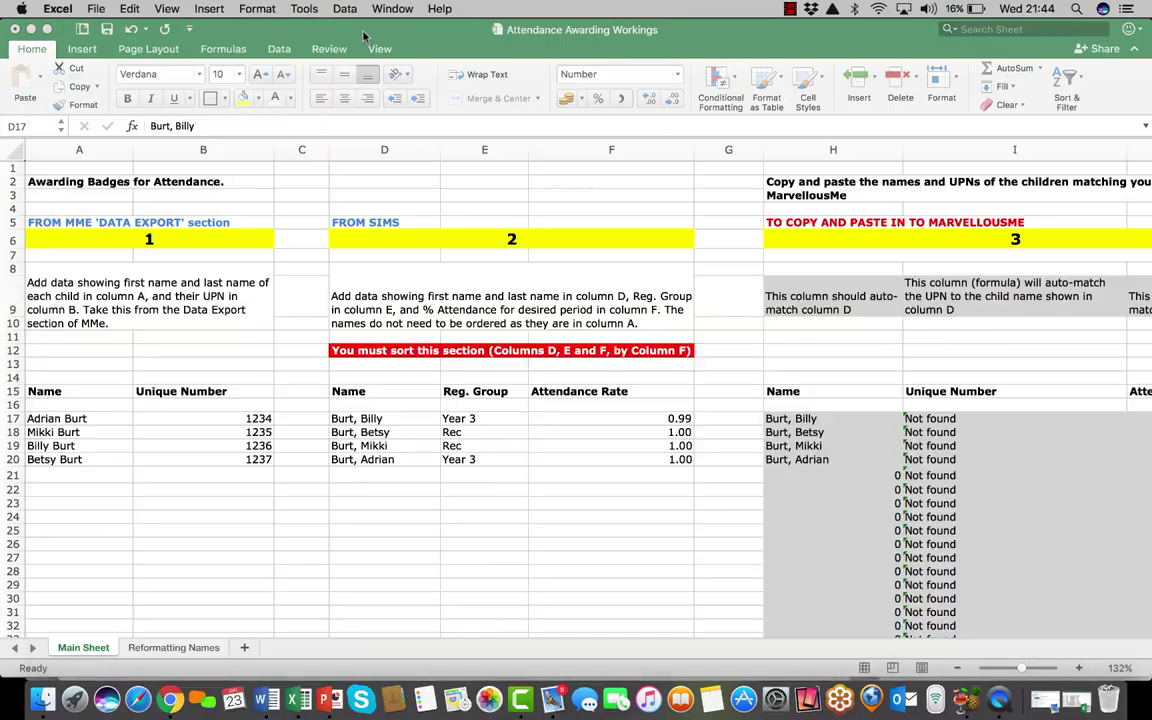
Examine the three data sections of the Main Sheet in the attendance workbook and the layout of the Reformatting Names sheet.
click(42, 420)
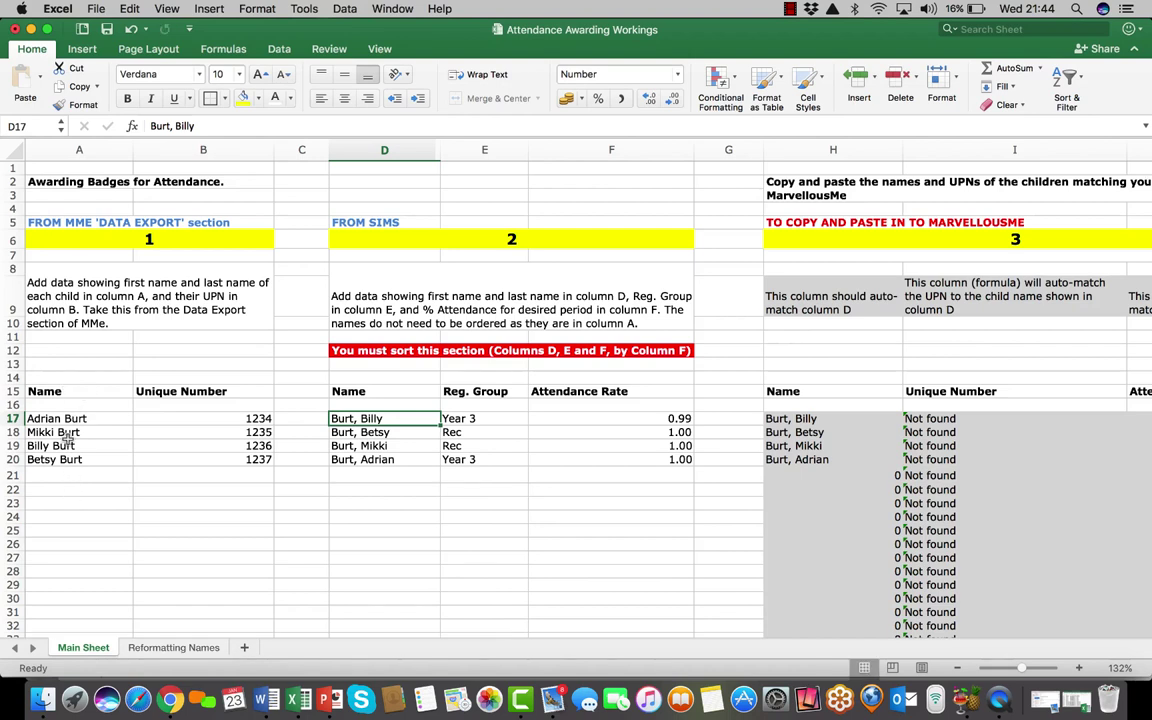
drag(68, 420, 175, 490)
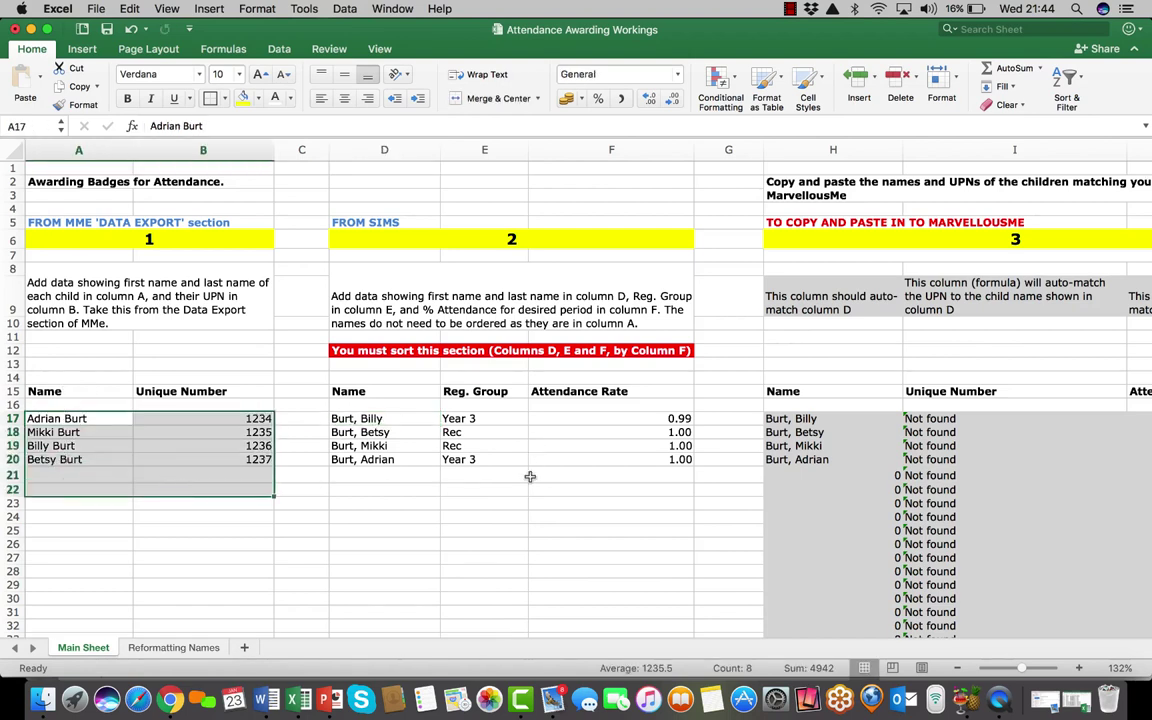
click(390, 503)
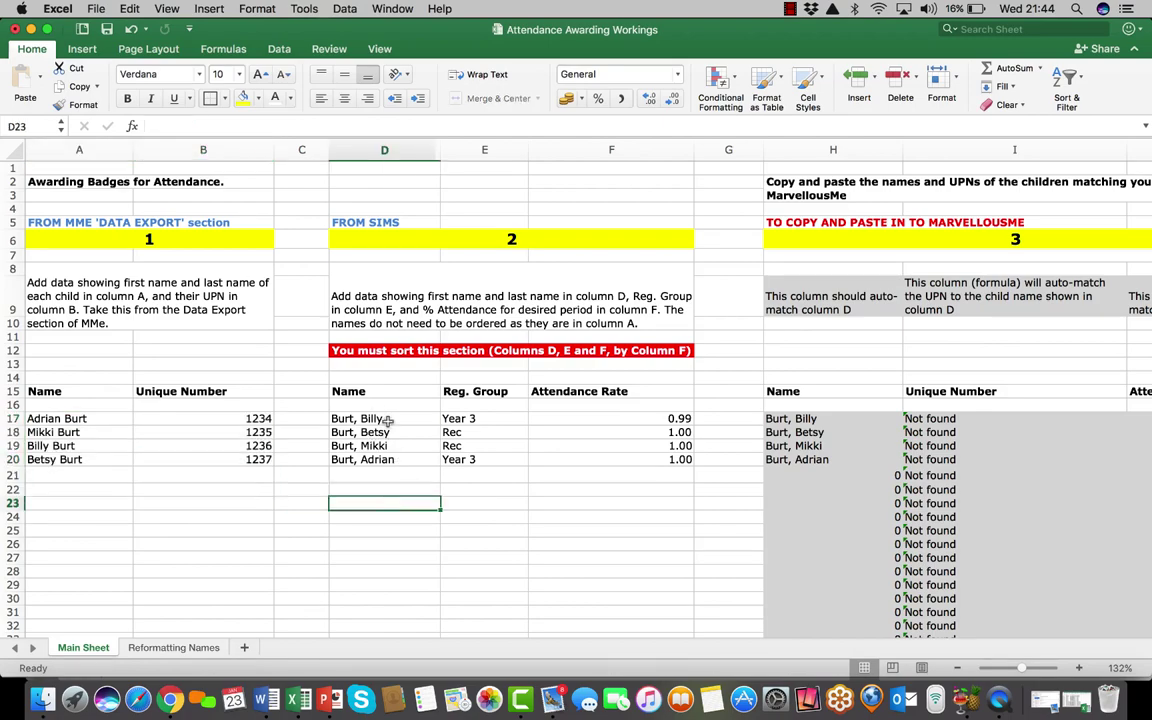
scroll(494, 549, right, 2)
scroll(792, 391, right, 2)
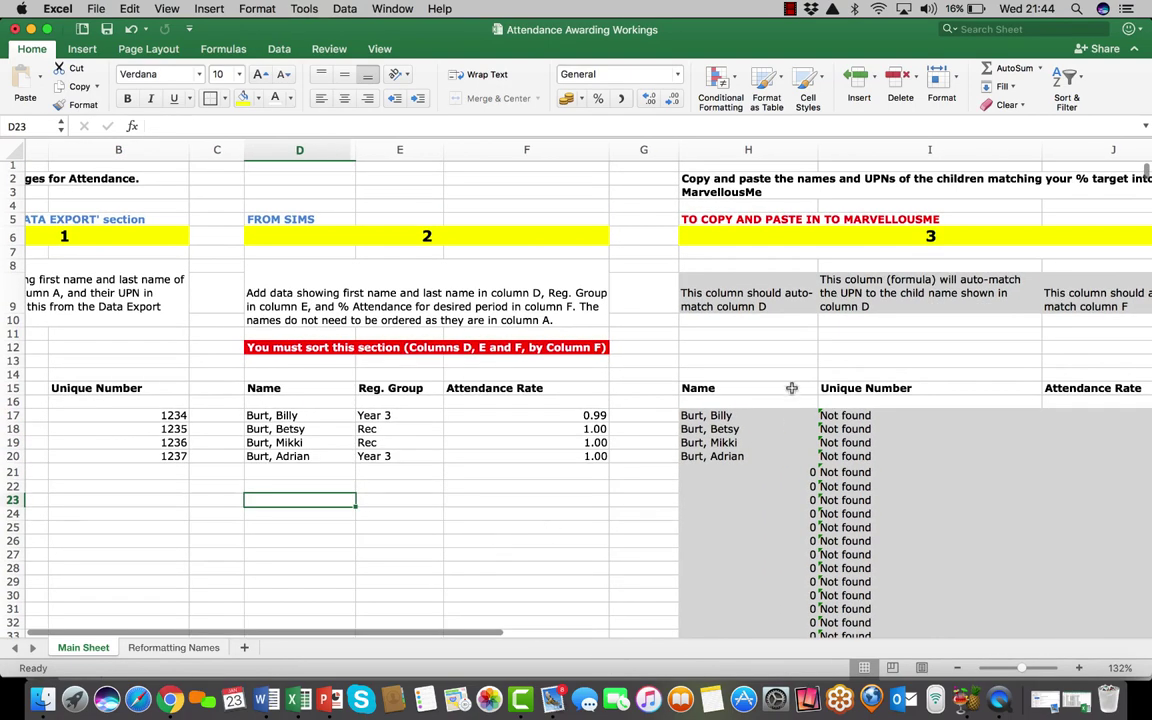
scroll(776, 414, right, 6)
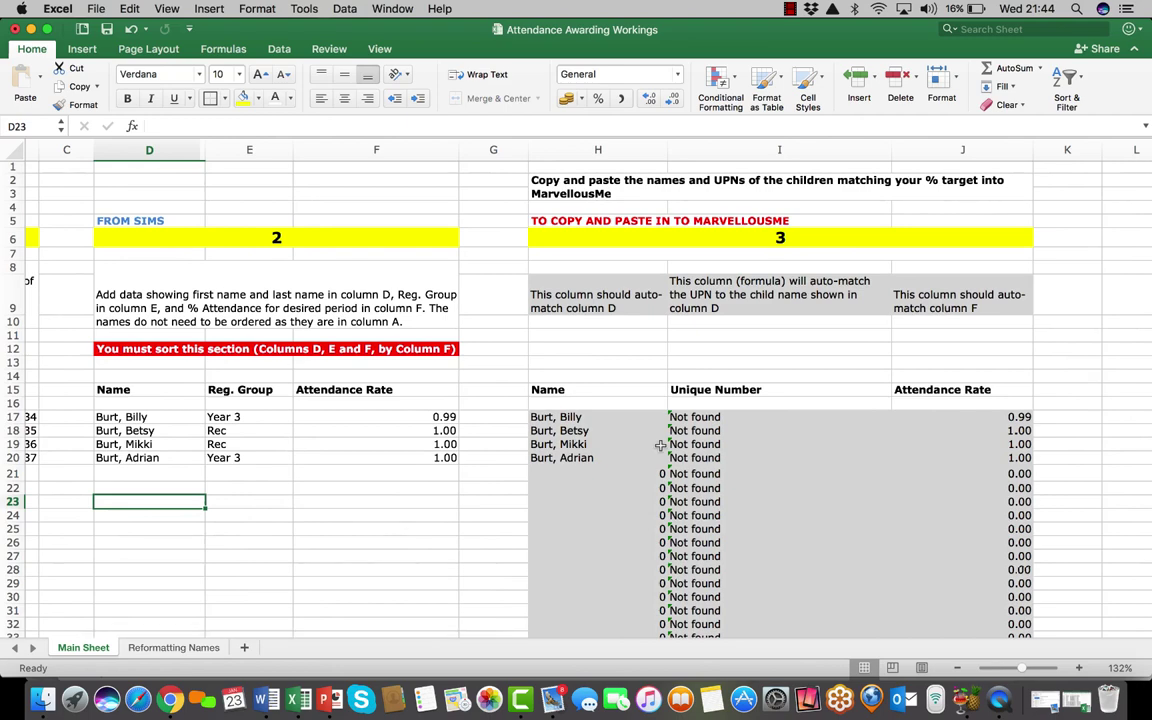
scroll(660, 445, left, 6)
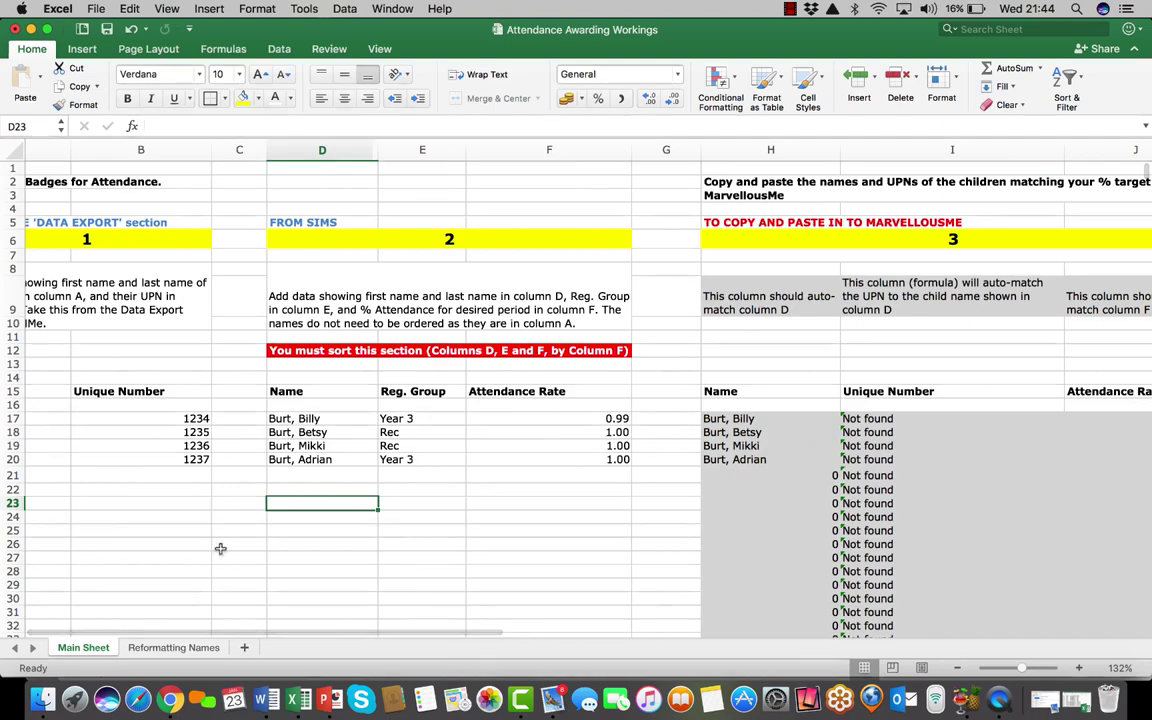
click(174, 648)
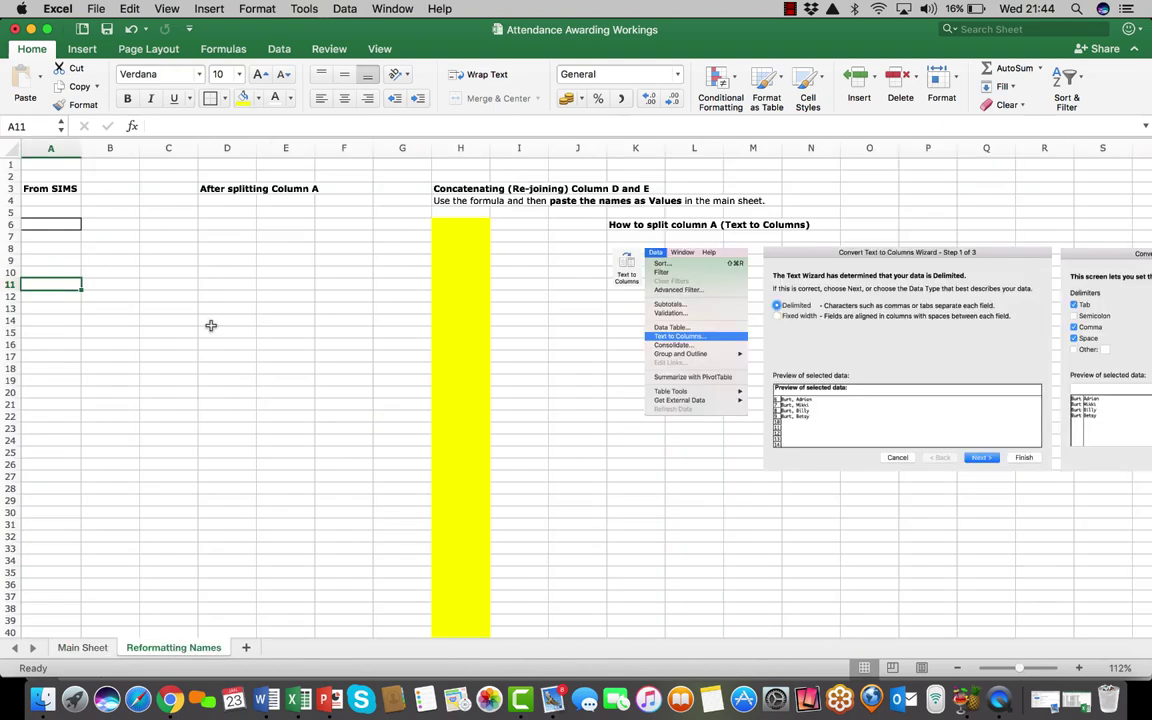
click(84, 648)
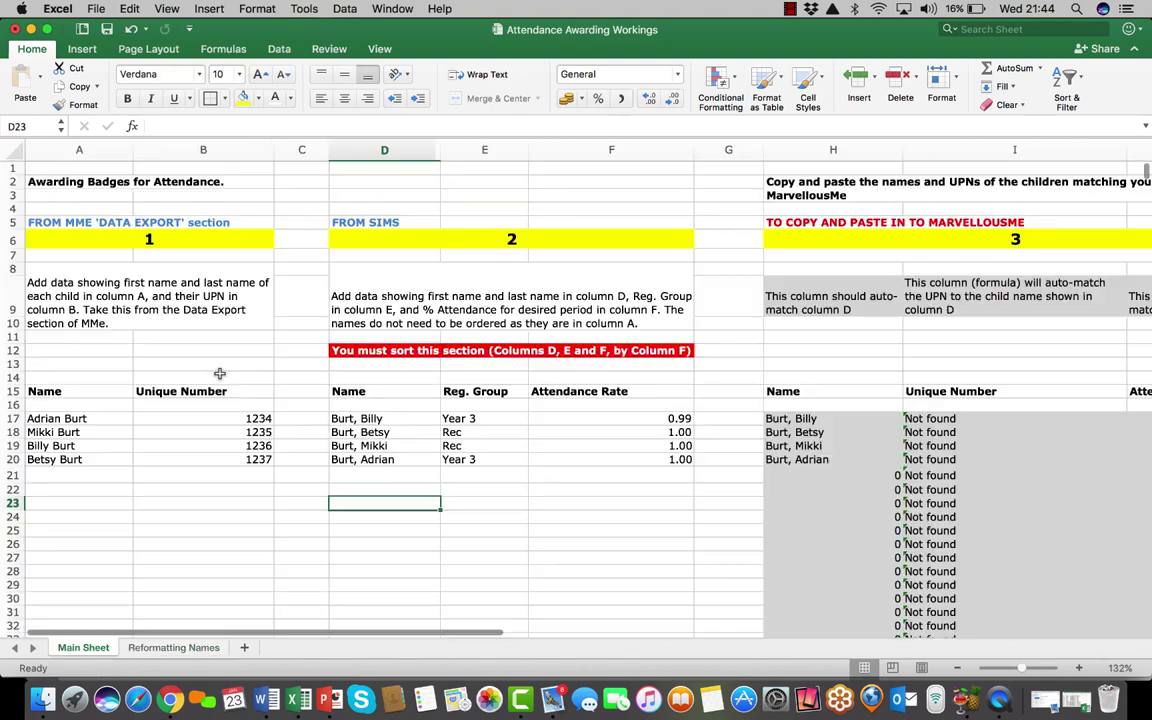
Copy the SIMS names in D17:D27 of the Main Sheet into the Reformatting Names sheet starting at cell A6.
drag(355, 418, 366, 564)
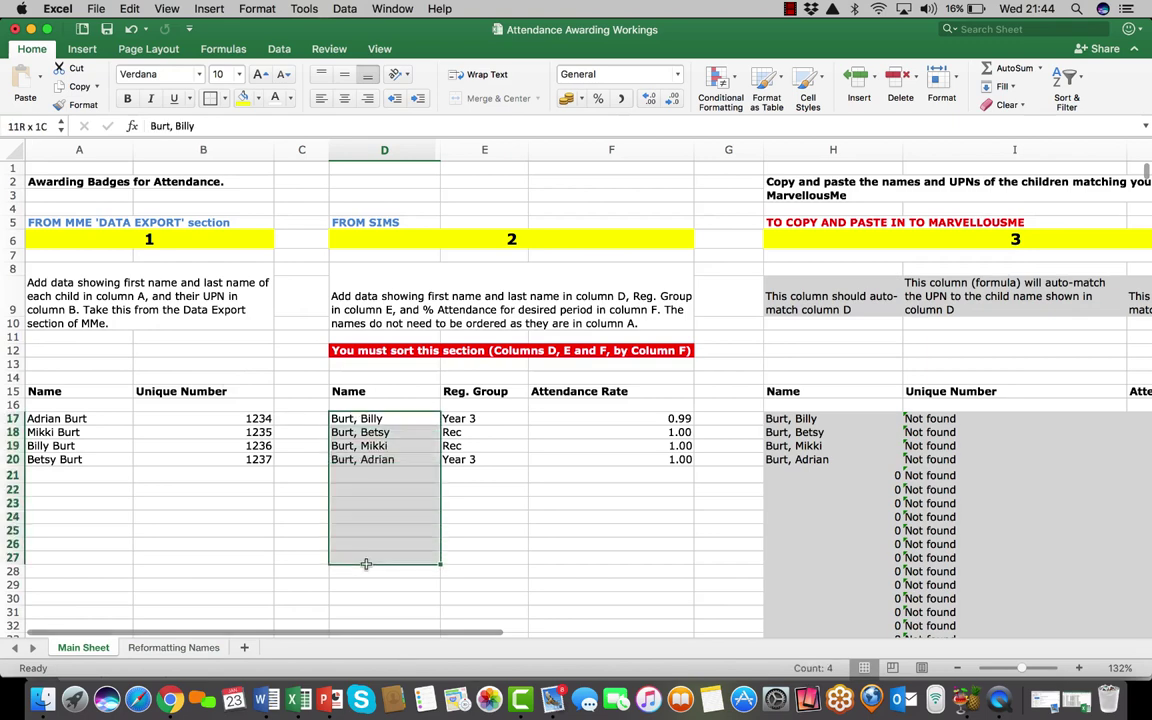
key(super+c)
click(173, 648)
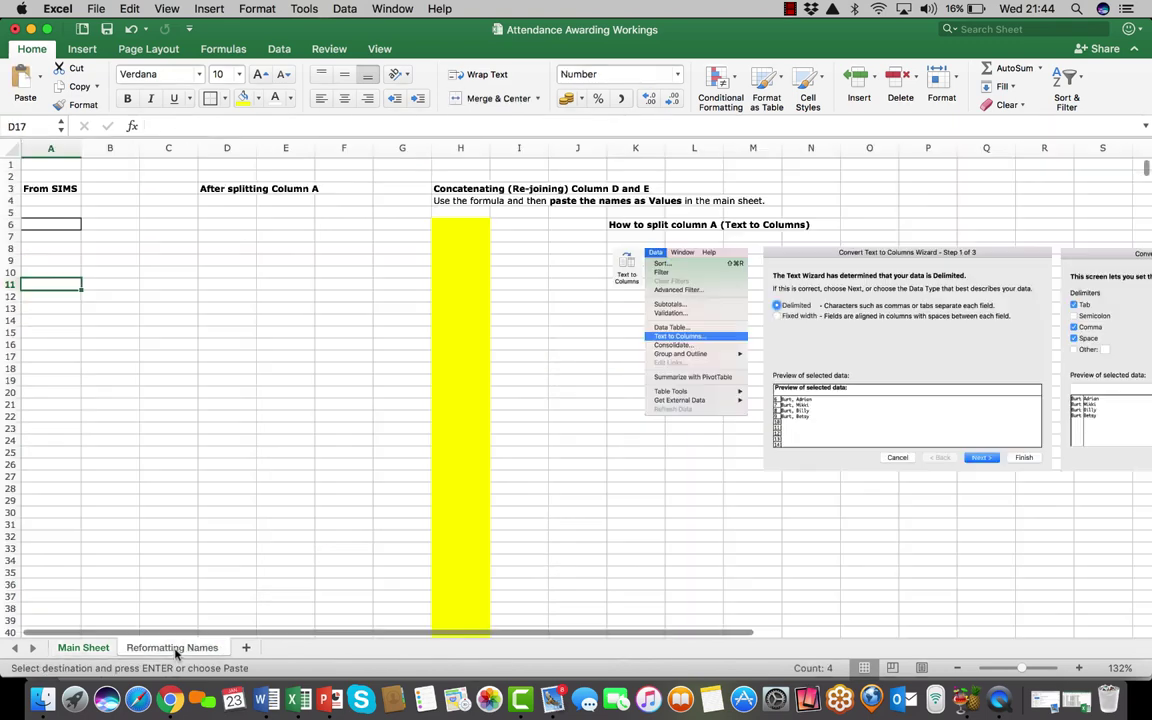
click(48, 230)
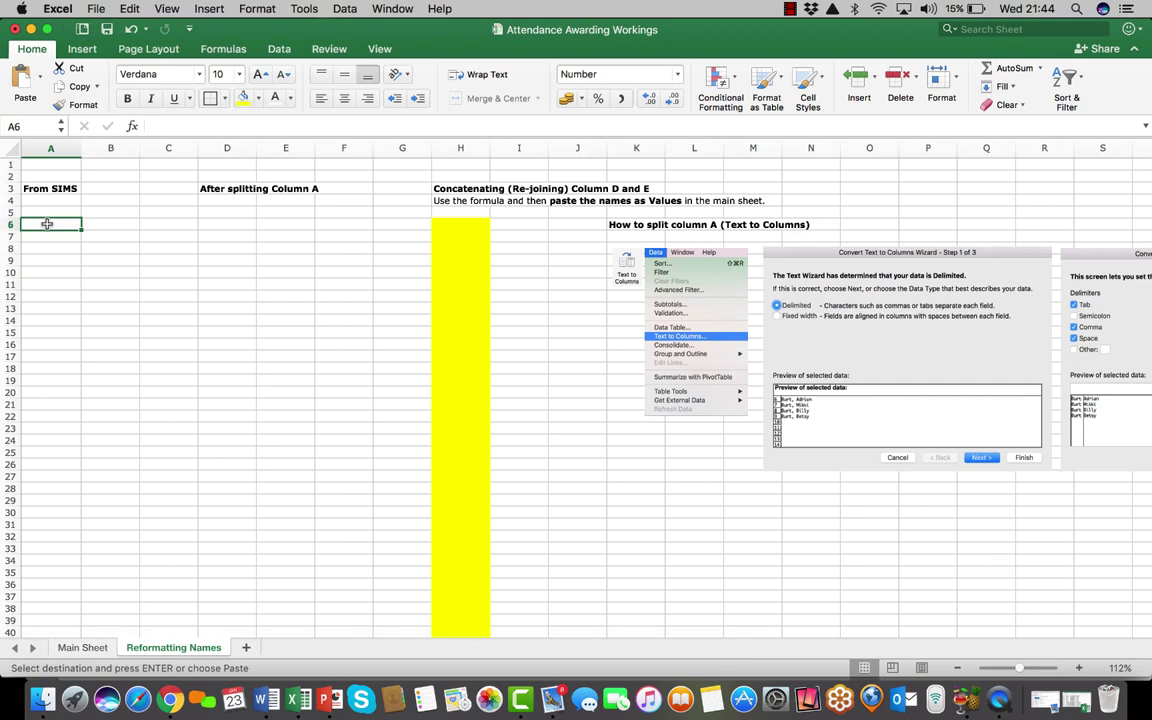
key(super+v)
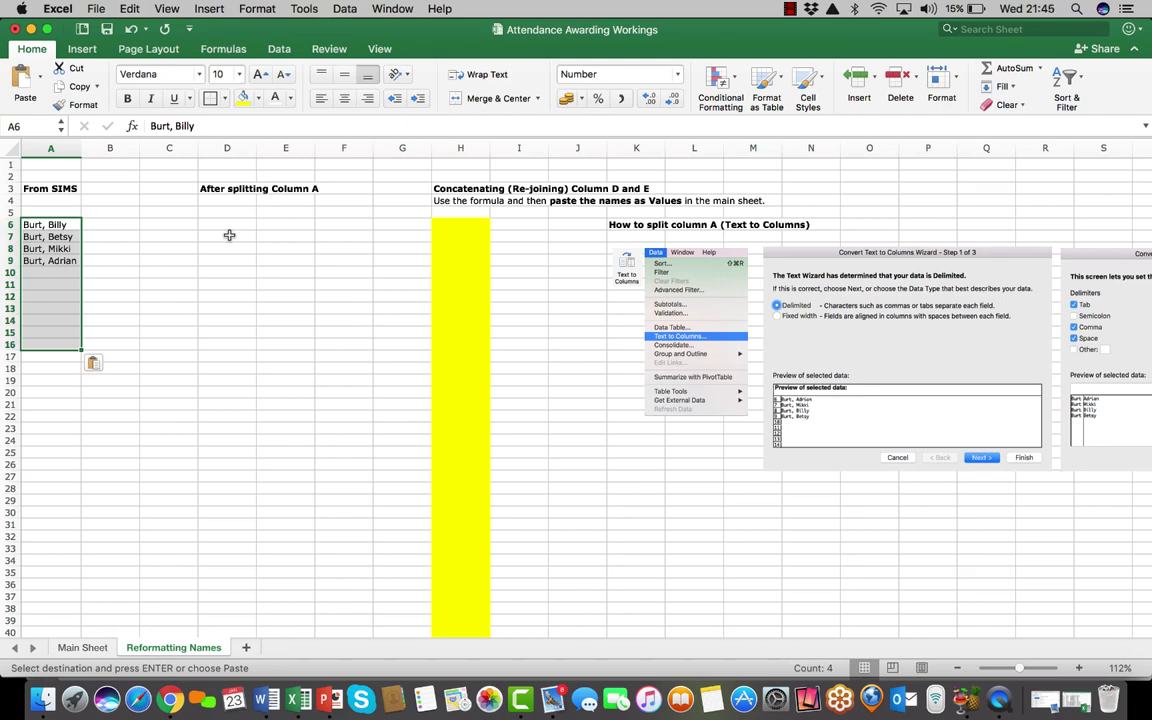
Split the pasted names with Text to Columns as delimited data, using tab, comma and space delimiters and destination D6.
click(344, 9)
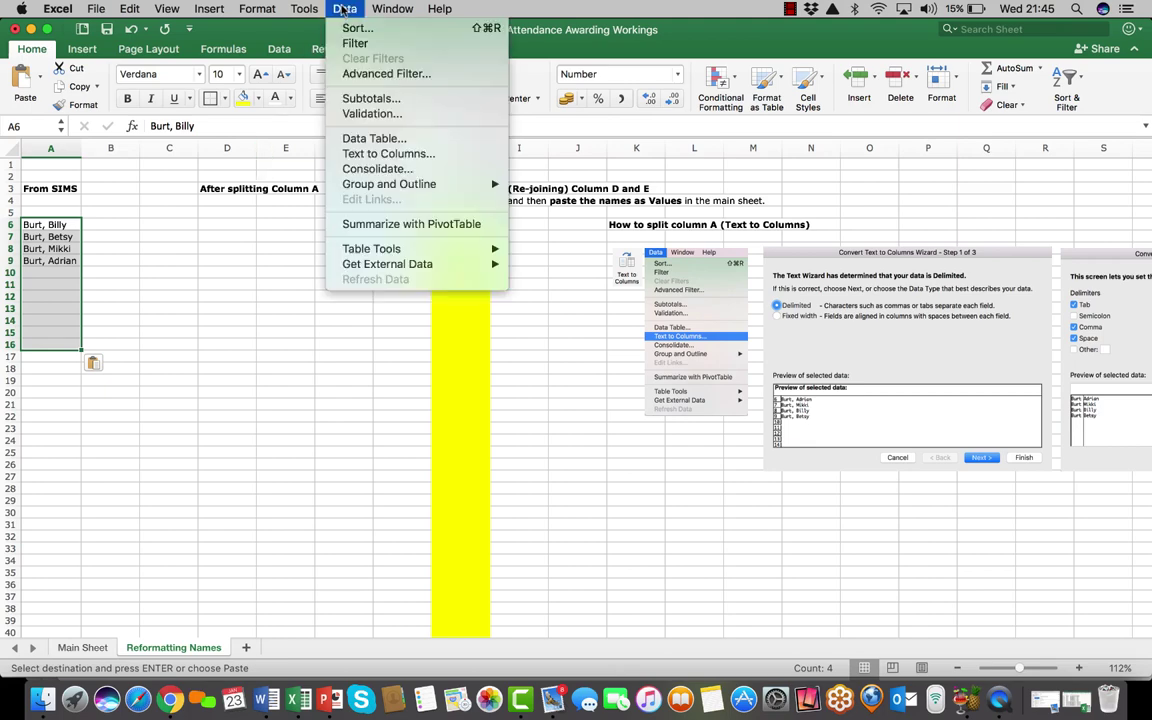
click(360, 153)
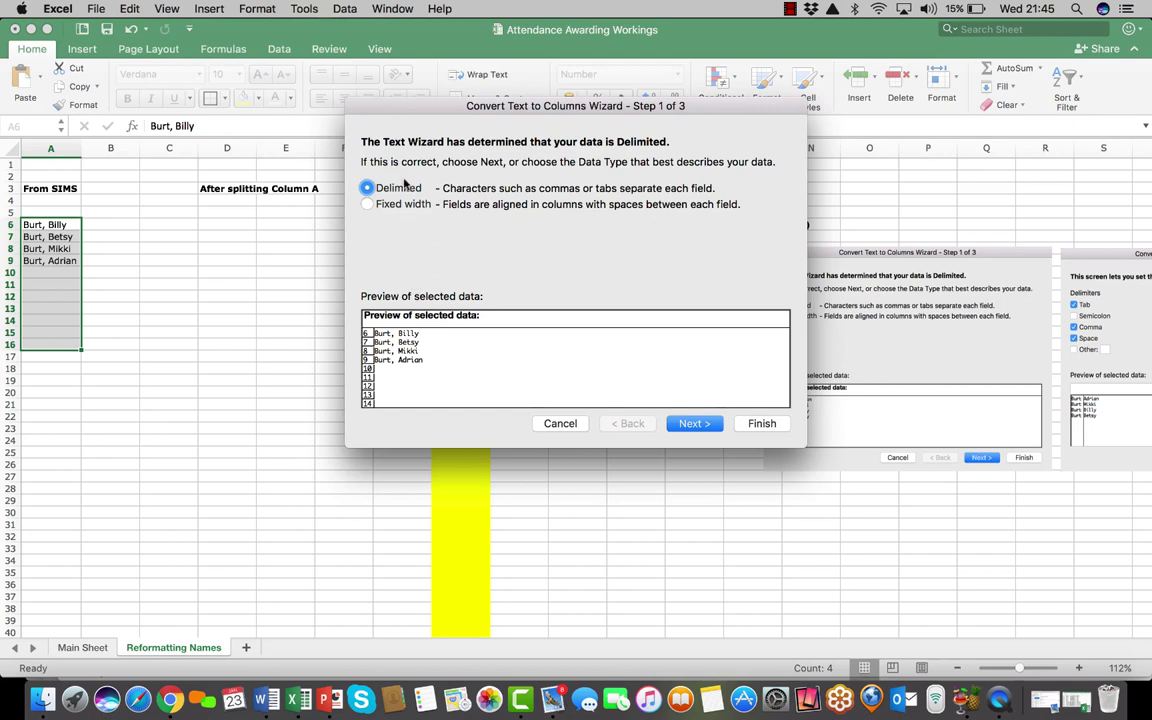
click(696, 424)
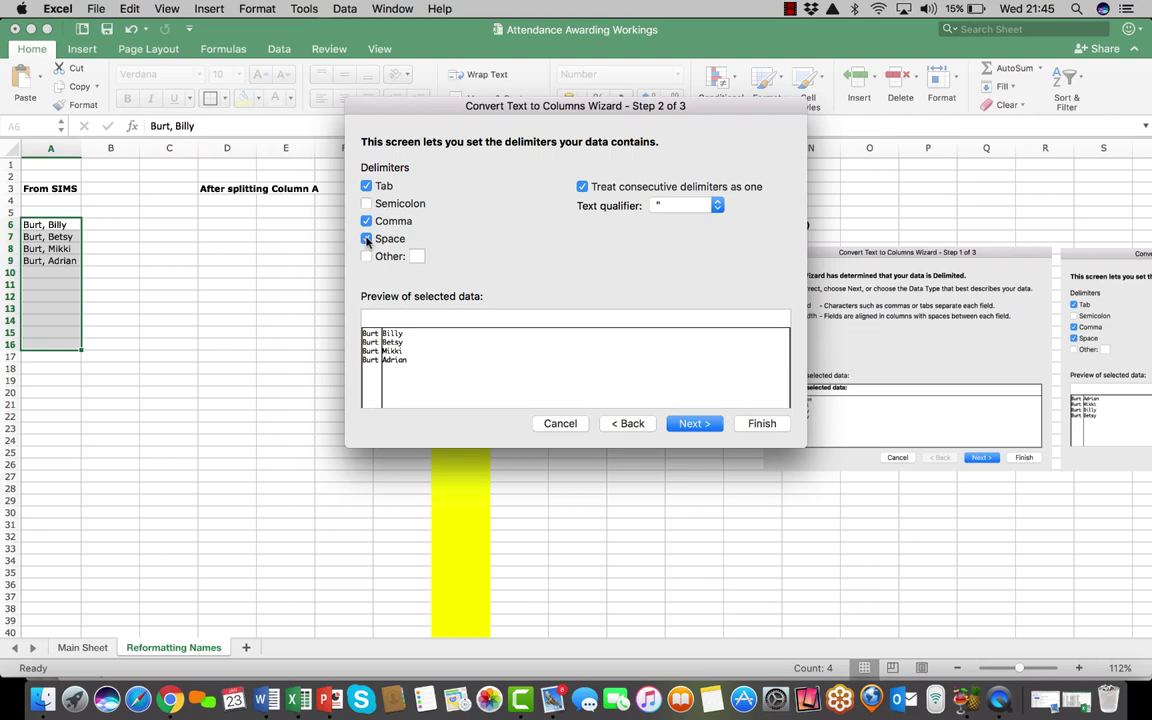
click(686, 424)
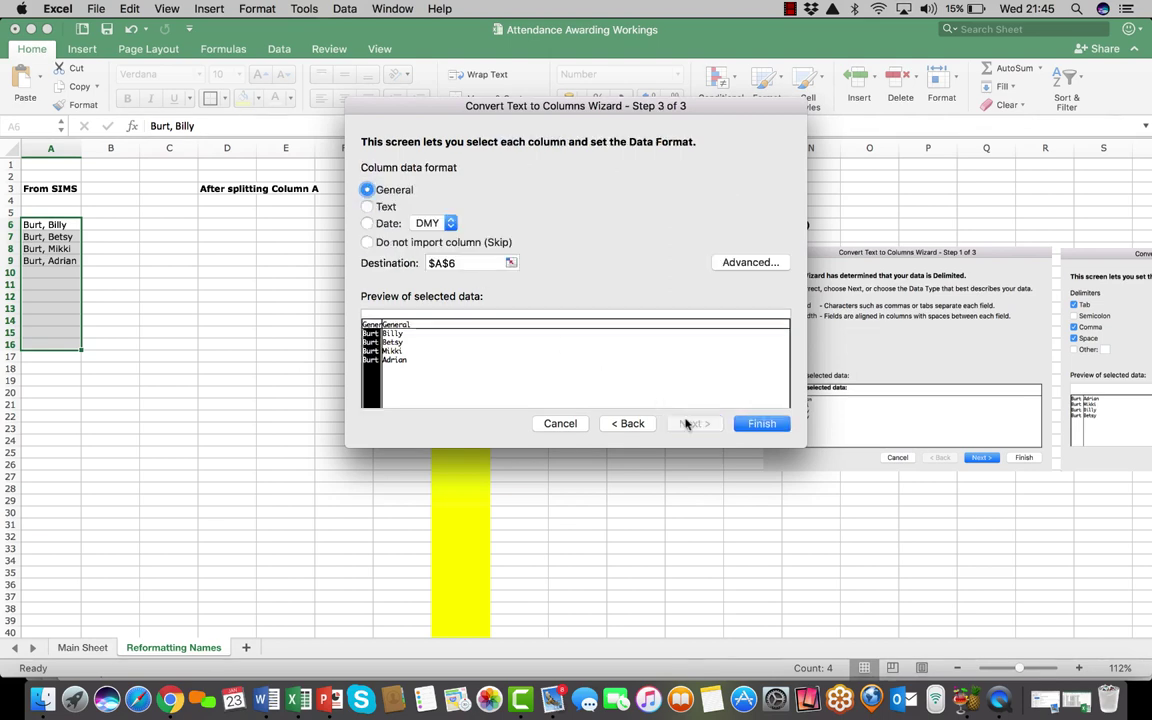
click(441, 263)
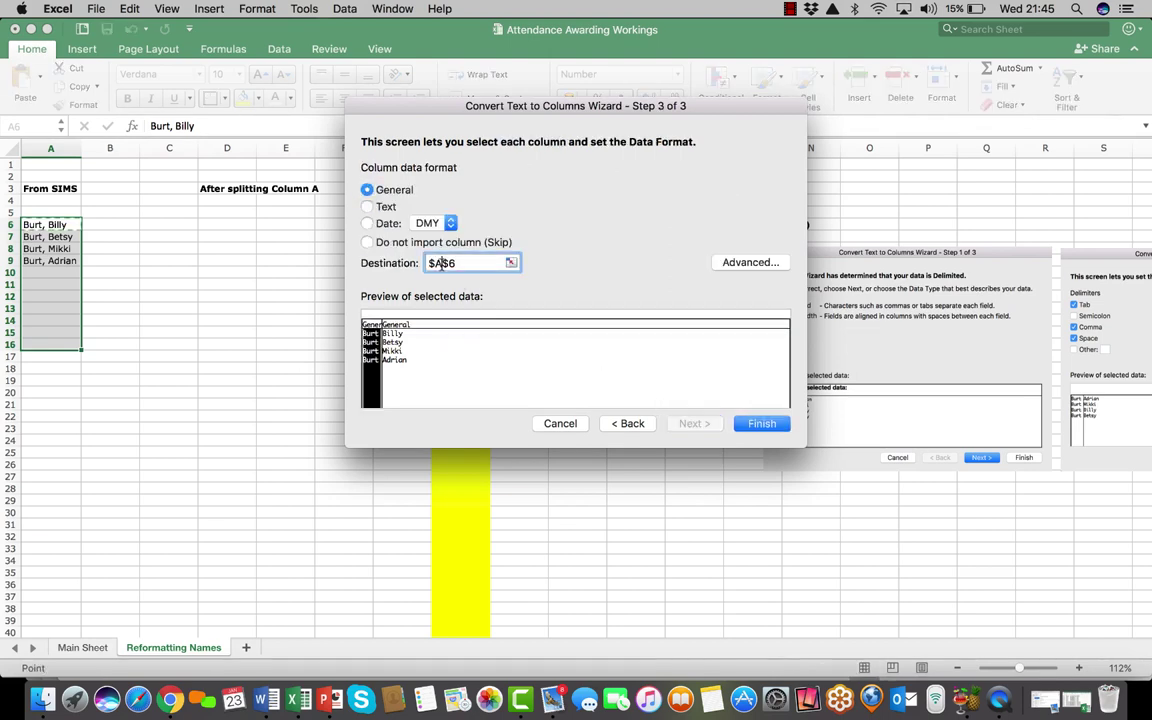
key(BackSpace)
click(761, 424)
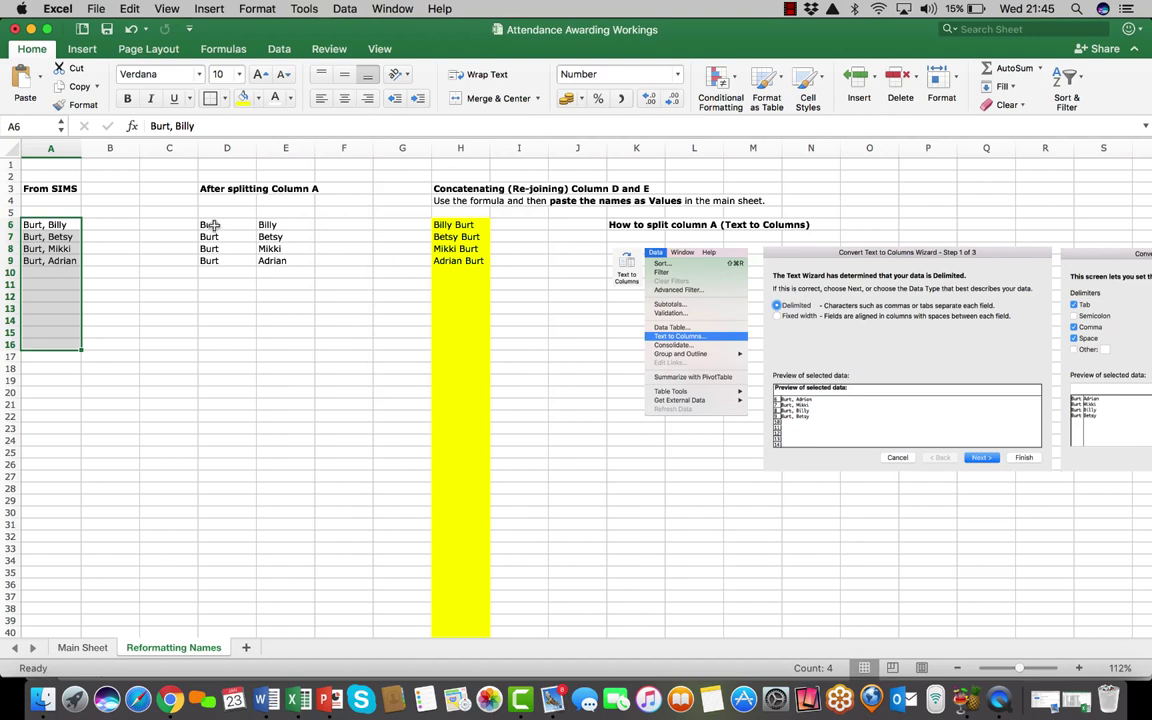
Examine the split surnames and first names, the CONCATENATE formula in H6, and the Text to Columns instructions beside it.
drag(210, 227, 218, 252)
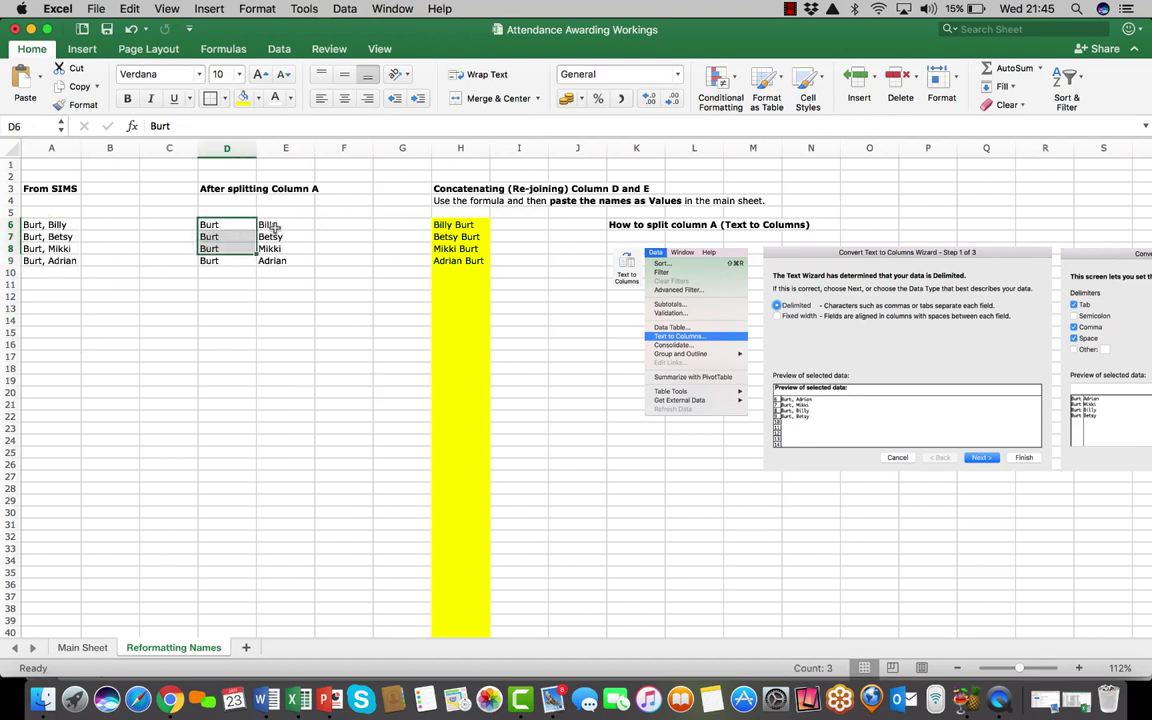
drag(282, 320, 268, 331)
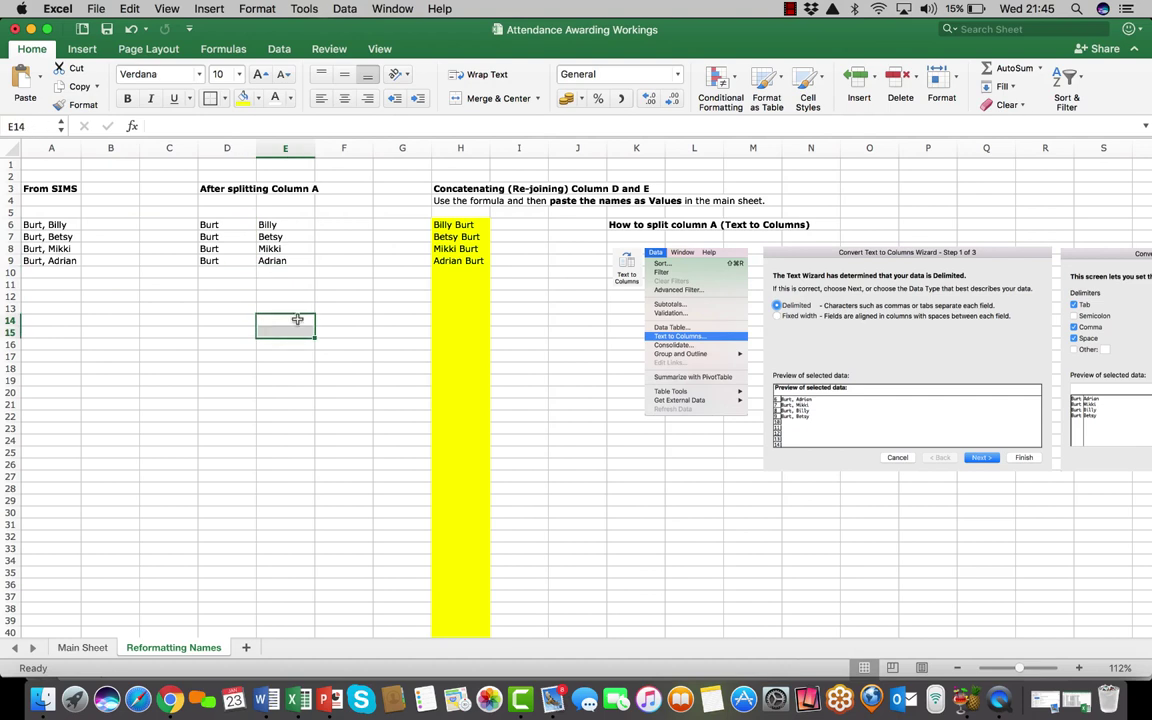
click(465, 224)
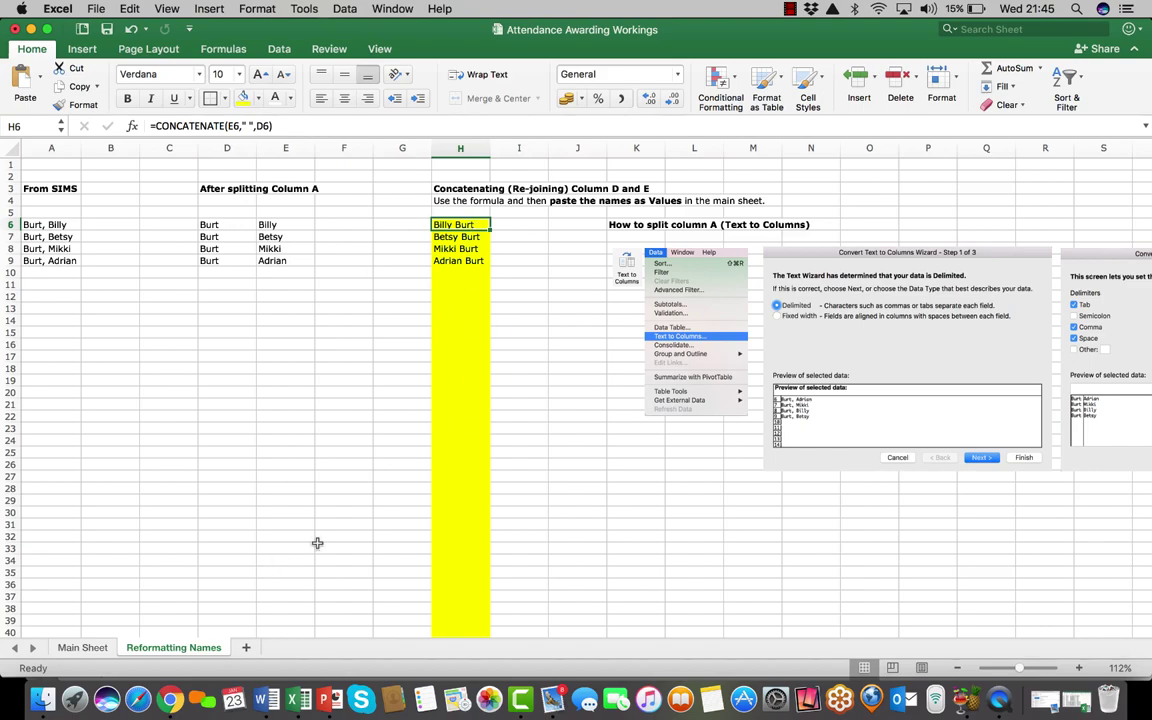
scroll(317, 543, down, 5)
scroll(317, 543, up, 5)
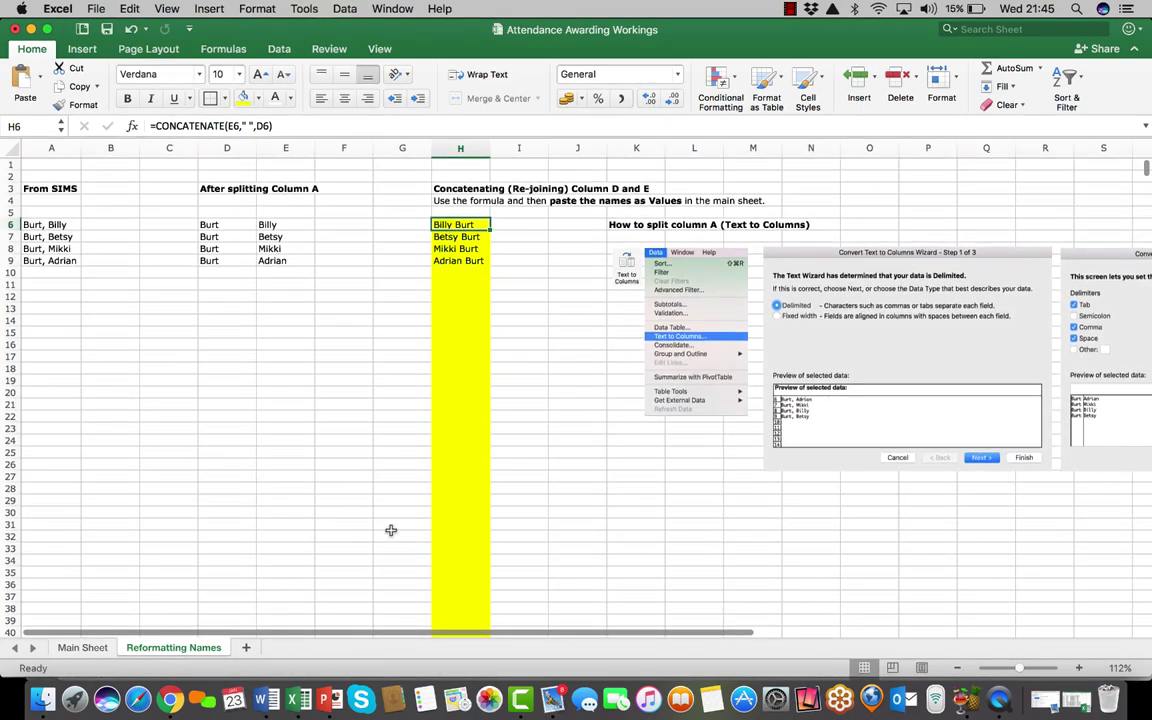
scroll(827, 352, right, 5)
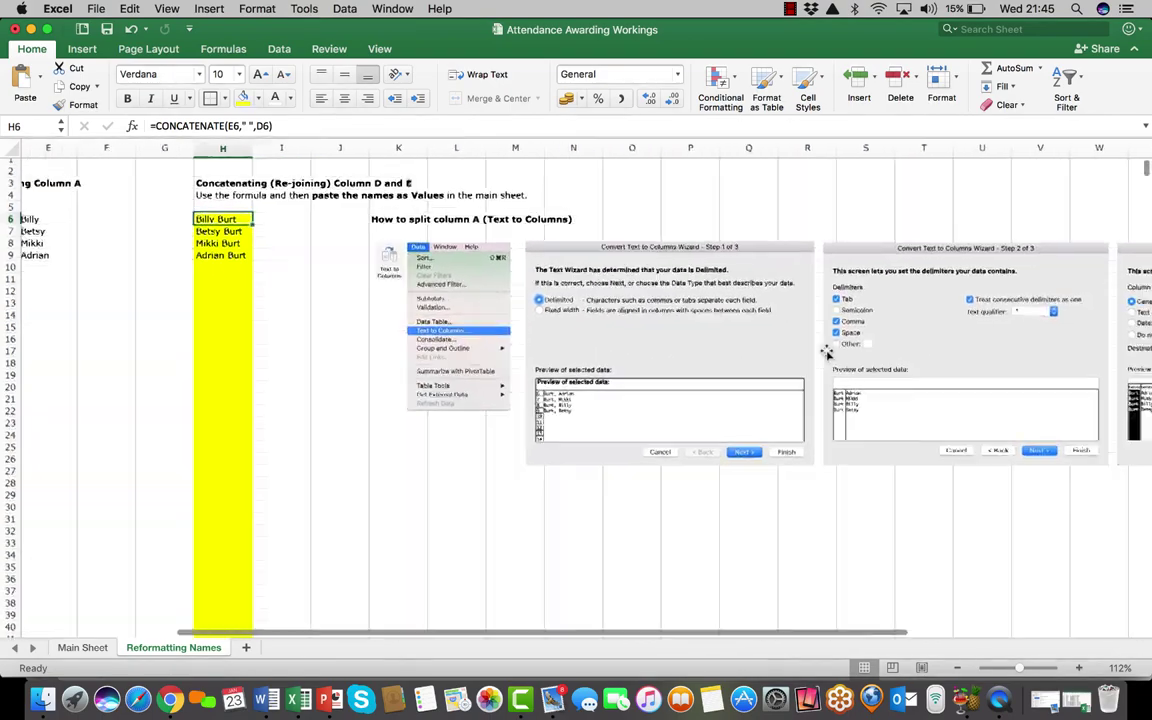
Copy the rejoined names in H6:H17 of the Reformatting Names sheet and paste them as values into the Main Sheet starting at D17.
scroll(827, 352, right, 5)
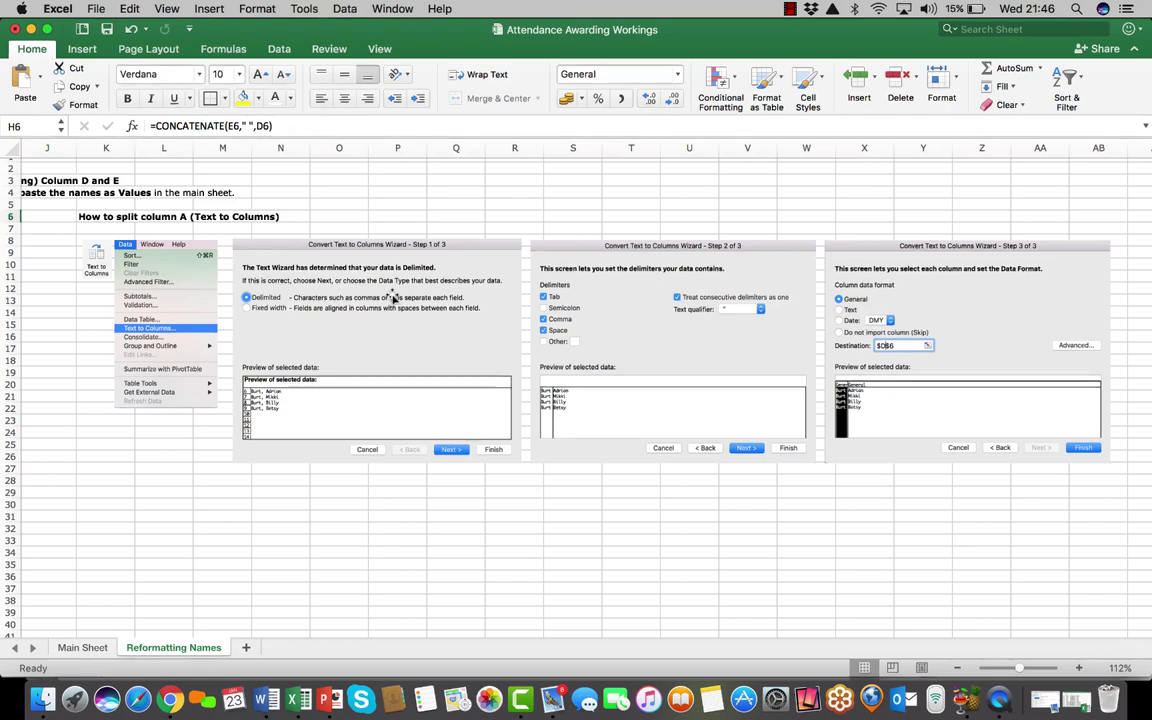
scroll(393, 297, left, 10)
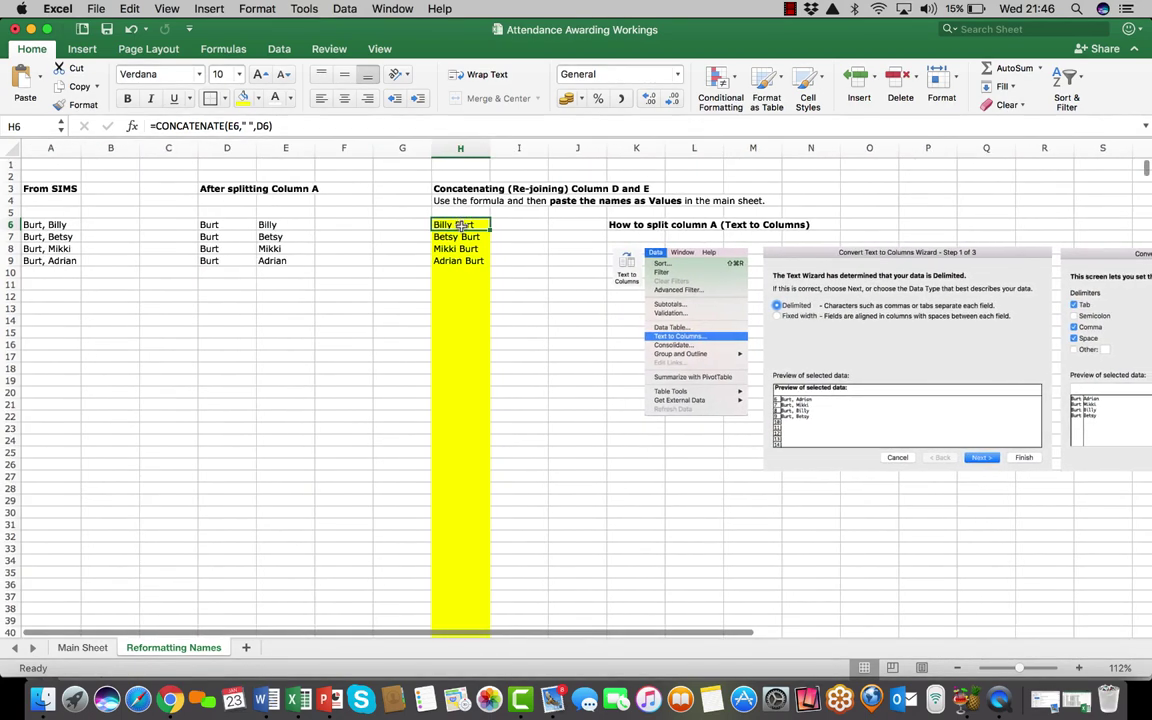
drag(460, 225, 461, 356)
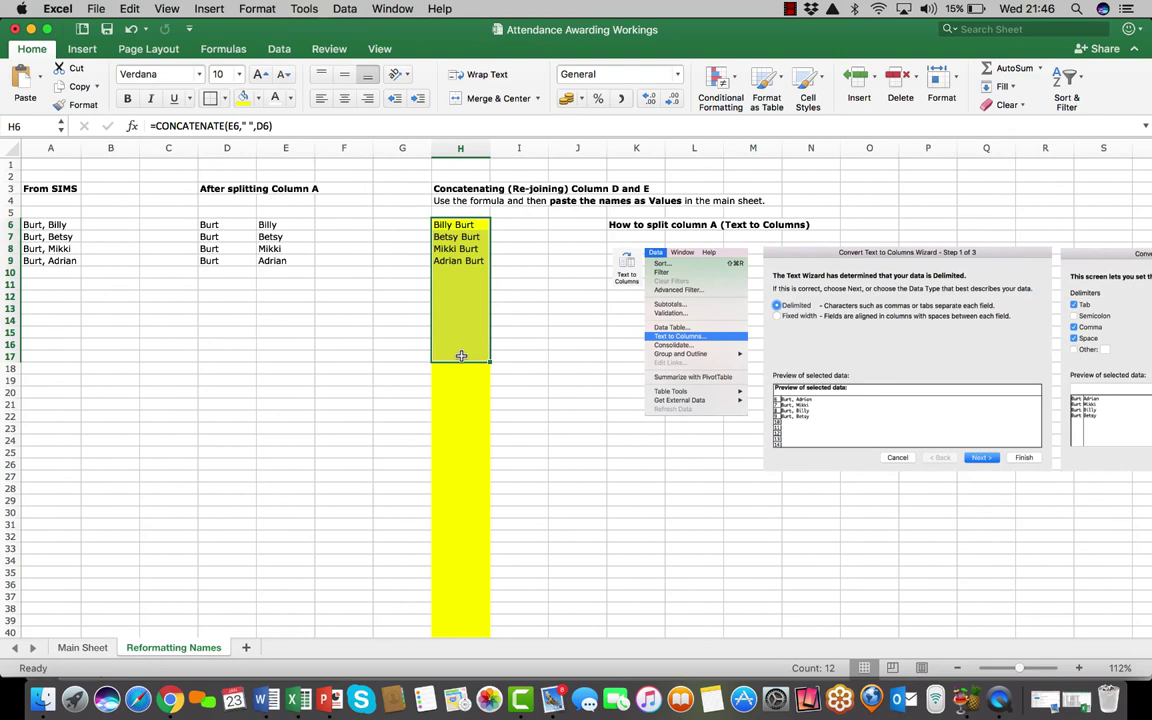
key(super+c)
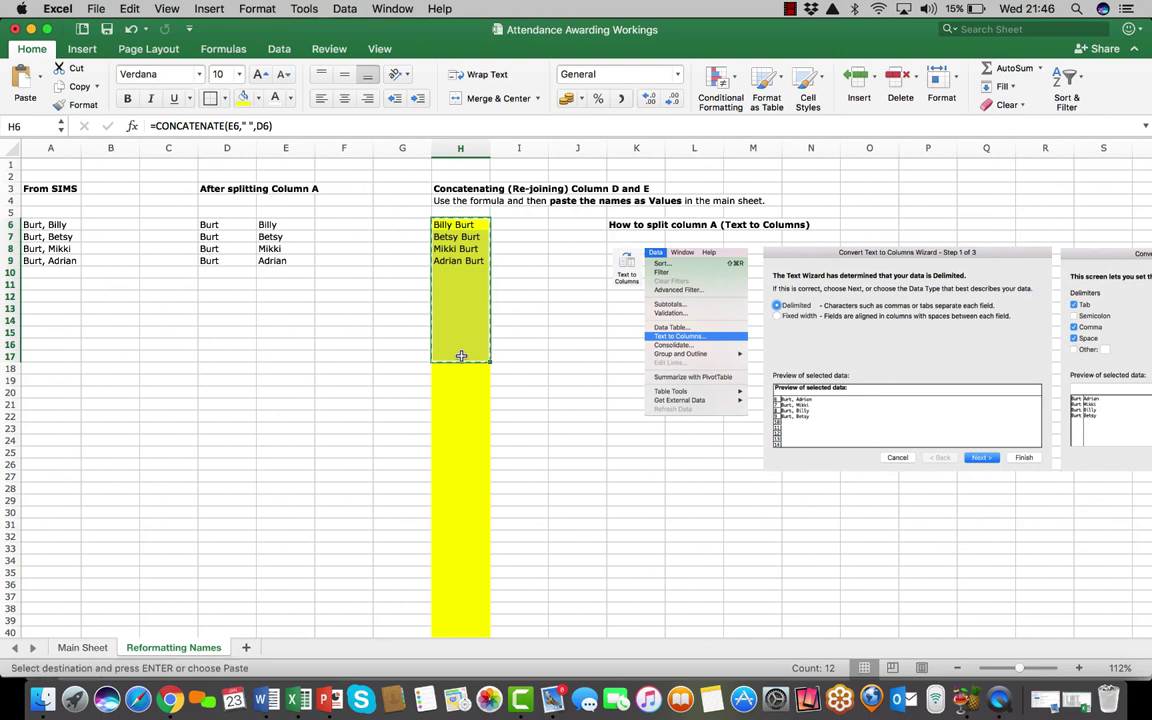
click(83, 648)
click(336, 418)
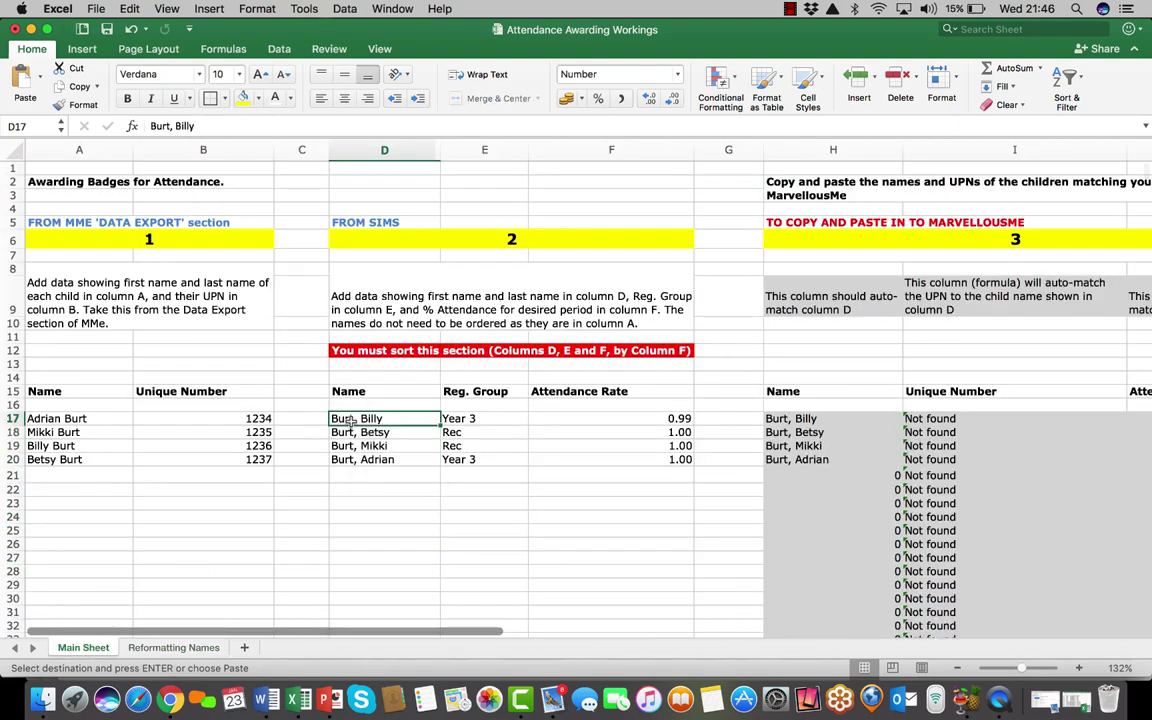
click(129, 8)
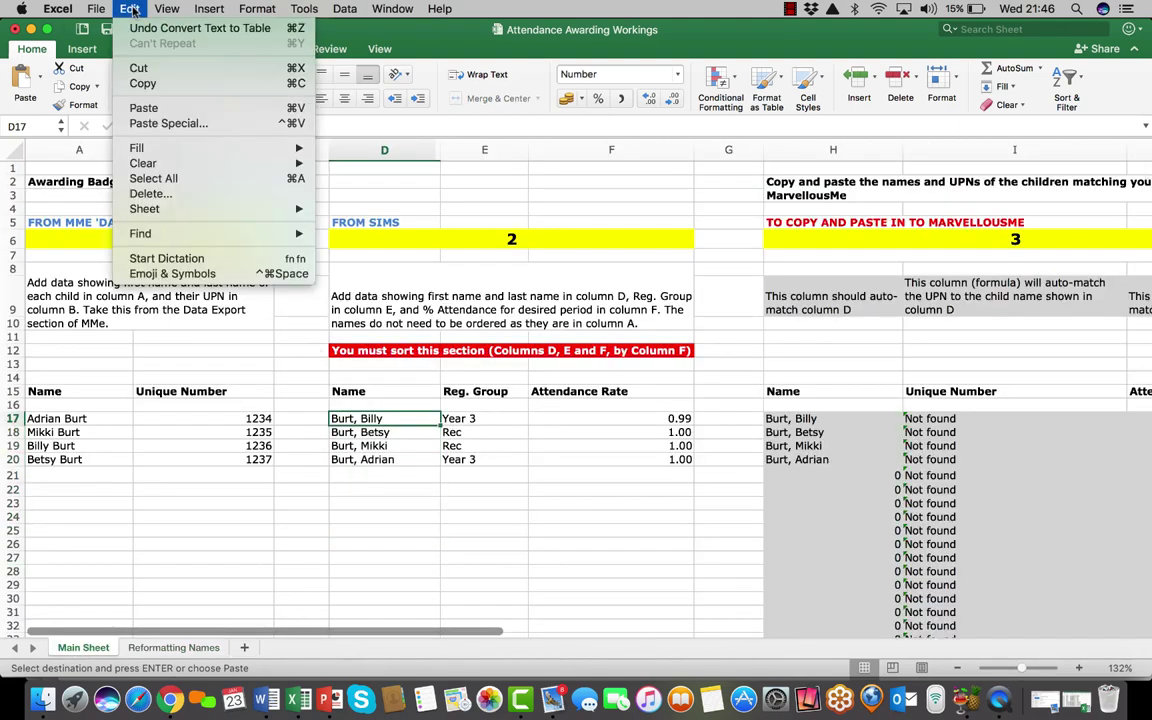
click(170, 123)
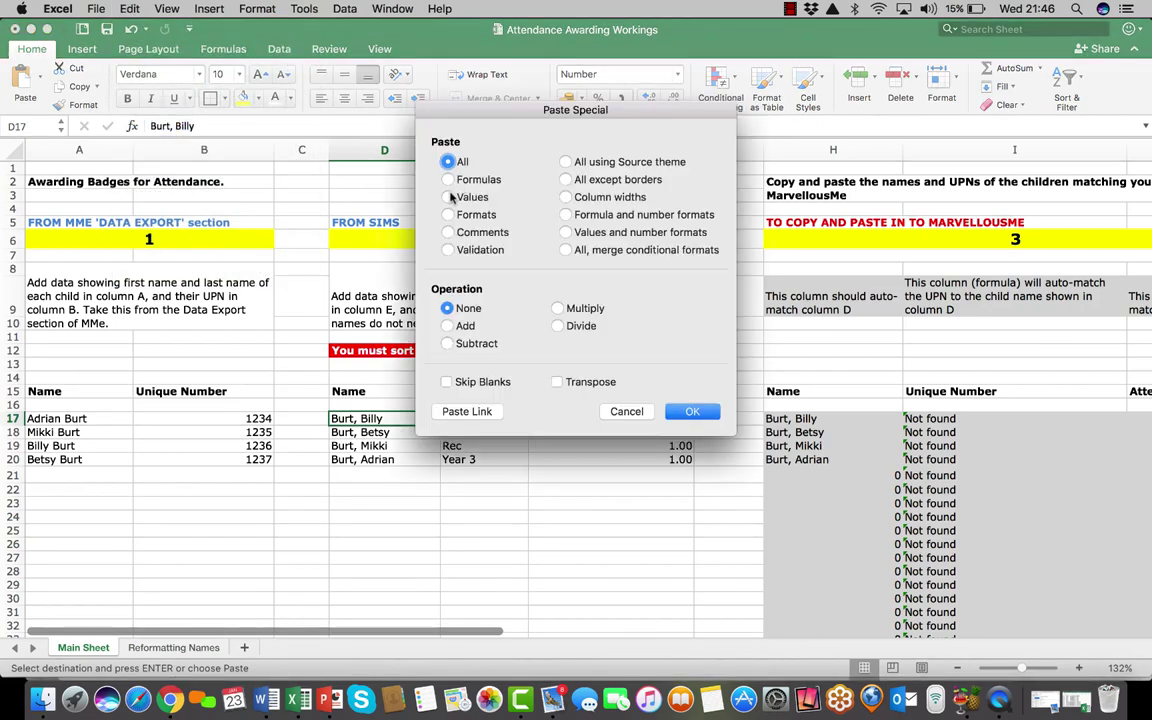
click(448, 197)
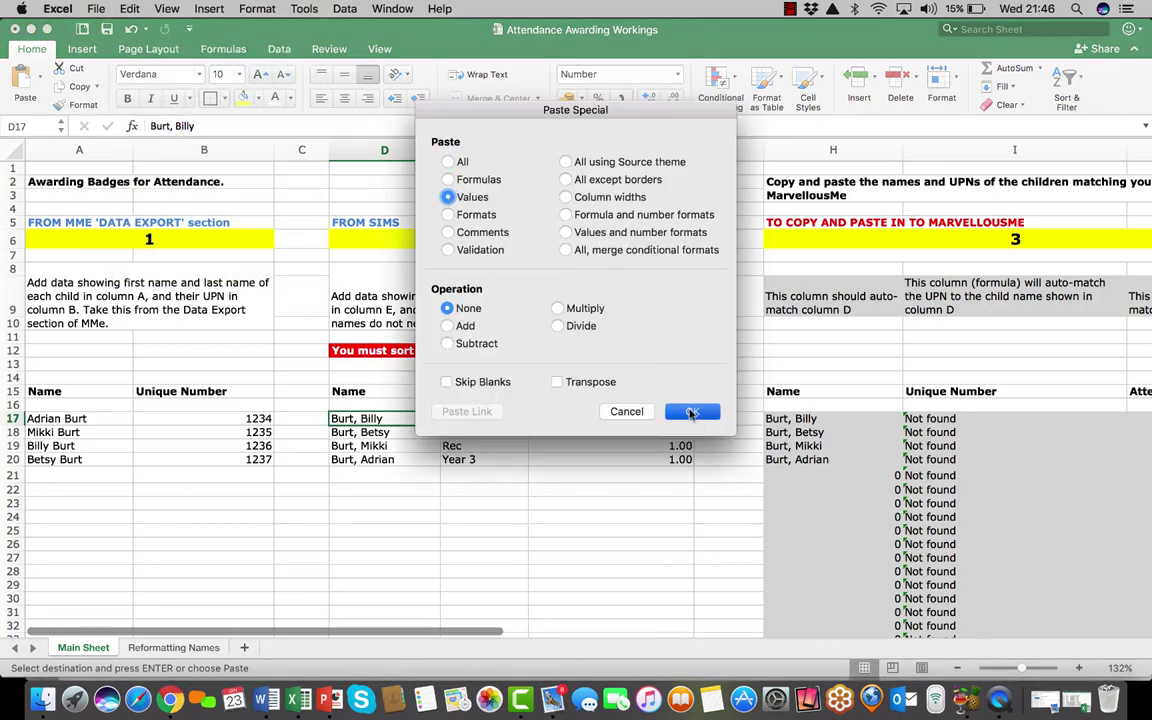
click(682, 411)
click(357, 420)
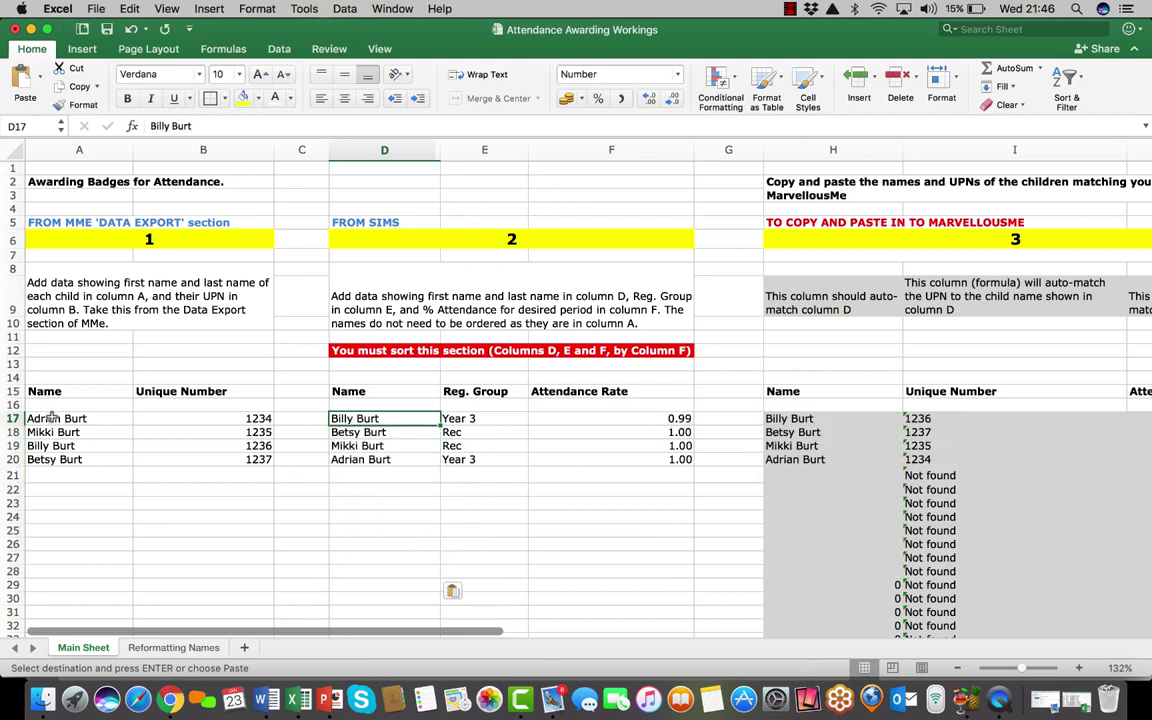
Compare the names and UPNs in section 1 with the auto-matched names, unique numbers and attendance rates in columns H to J.
scroll(125, 499, right, 5)
scroll(125, 499, down, 3)
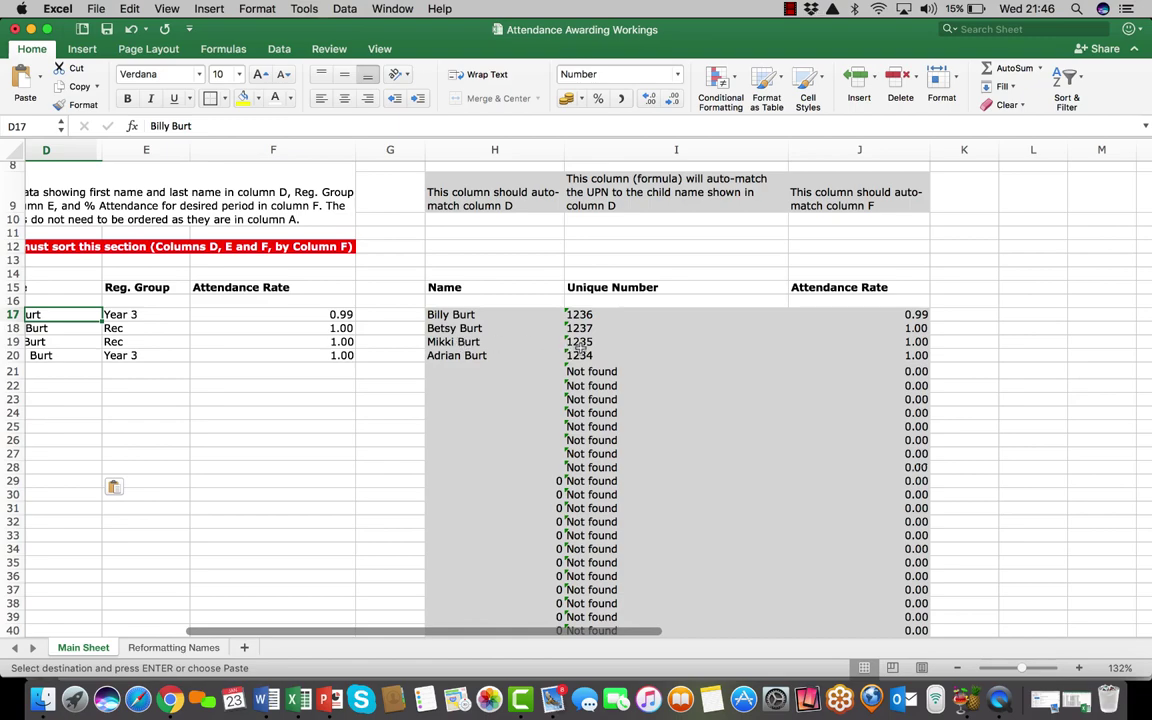
scroll(507, 367, left, 3)
scroll(507, 367, left, 2)
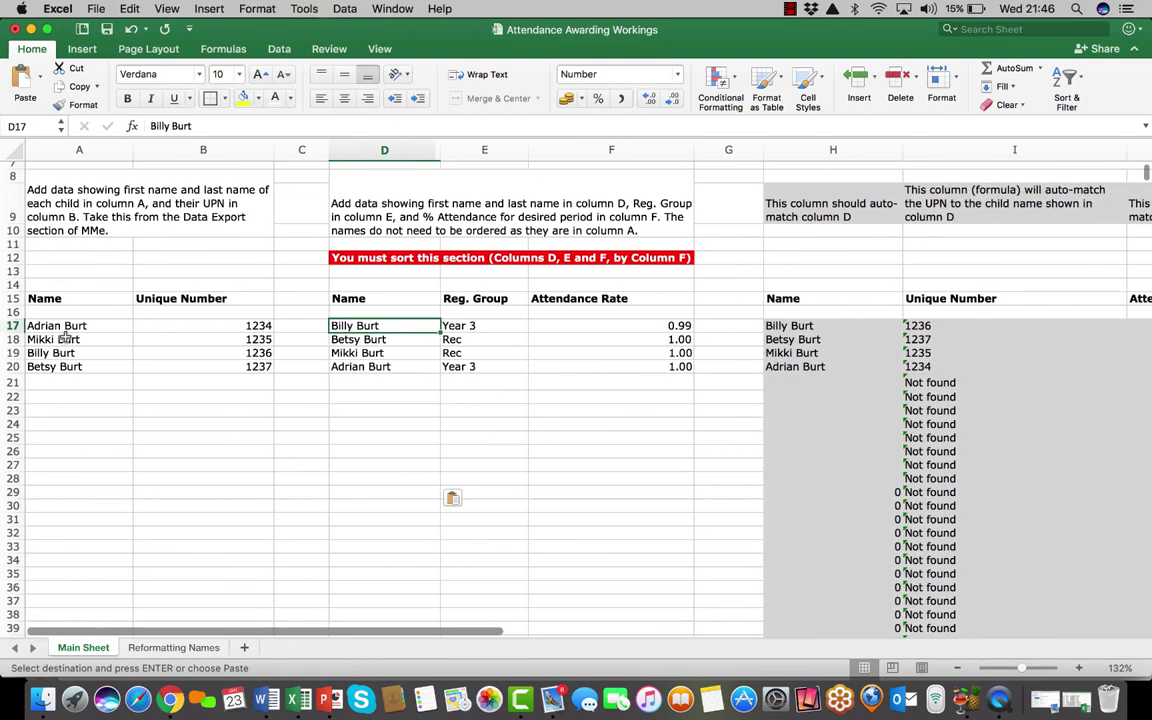
scroll(368, 399, right, 4)
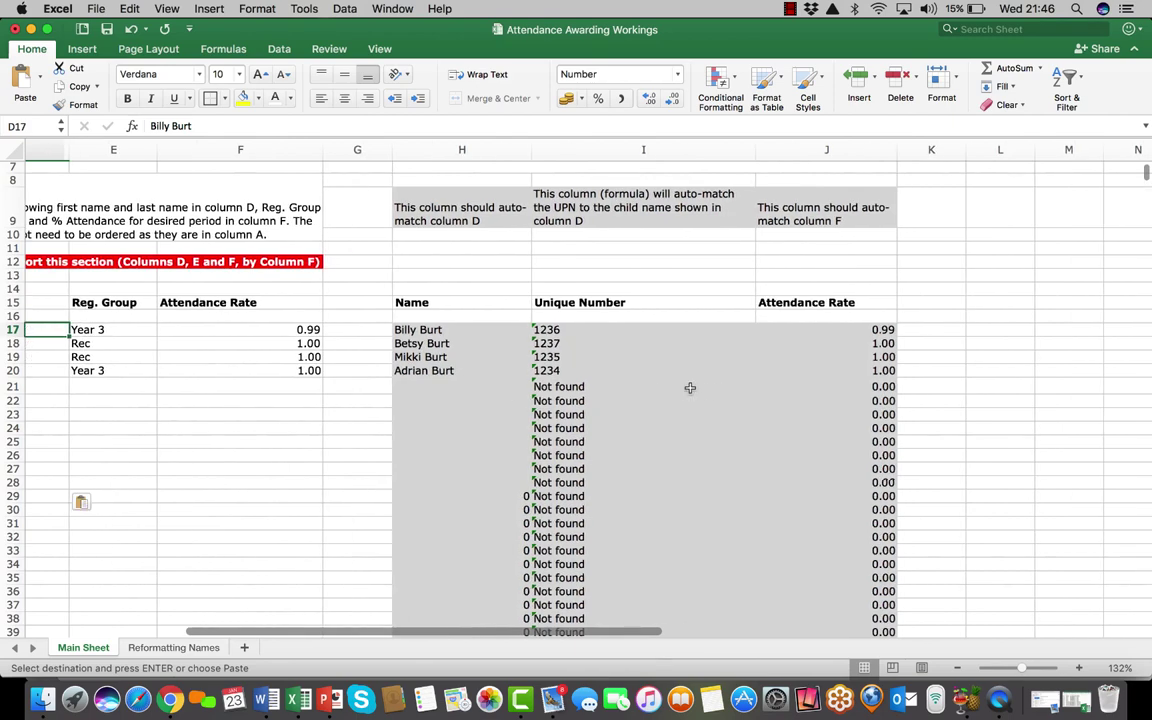
scroll(862, 365, left, 4)
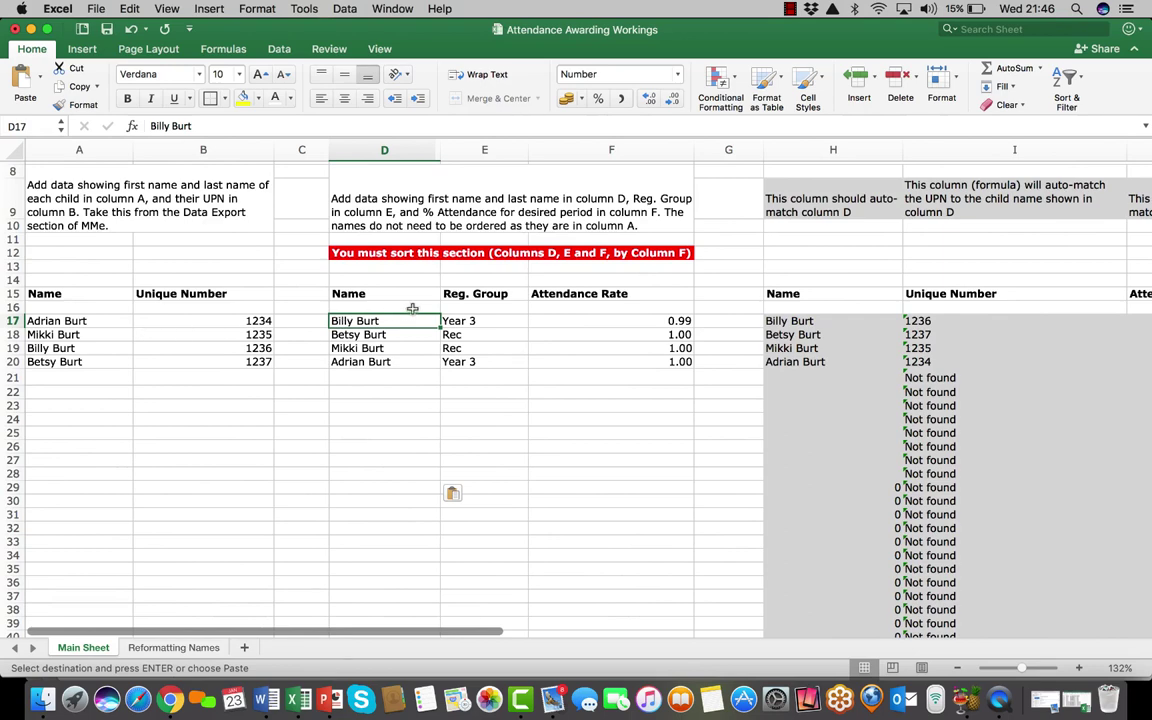
scroll(640, 319, right, 2)
scroll(649, 319, right, 2)
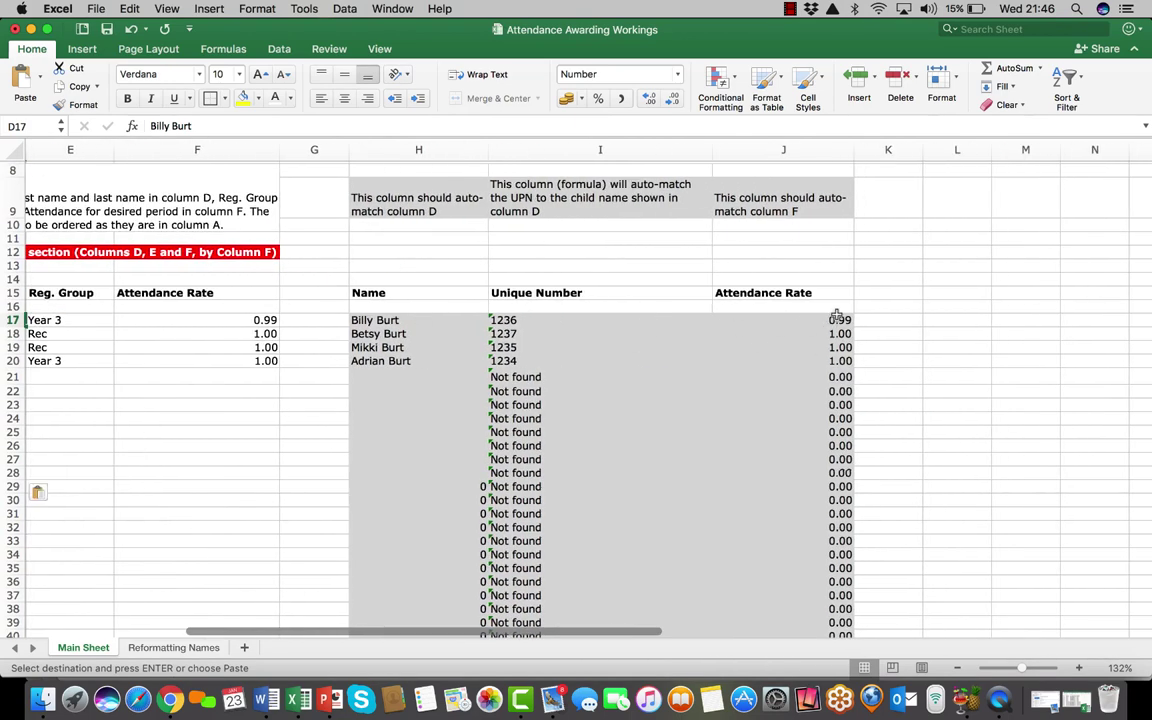
click(957, 321)
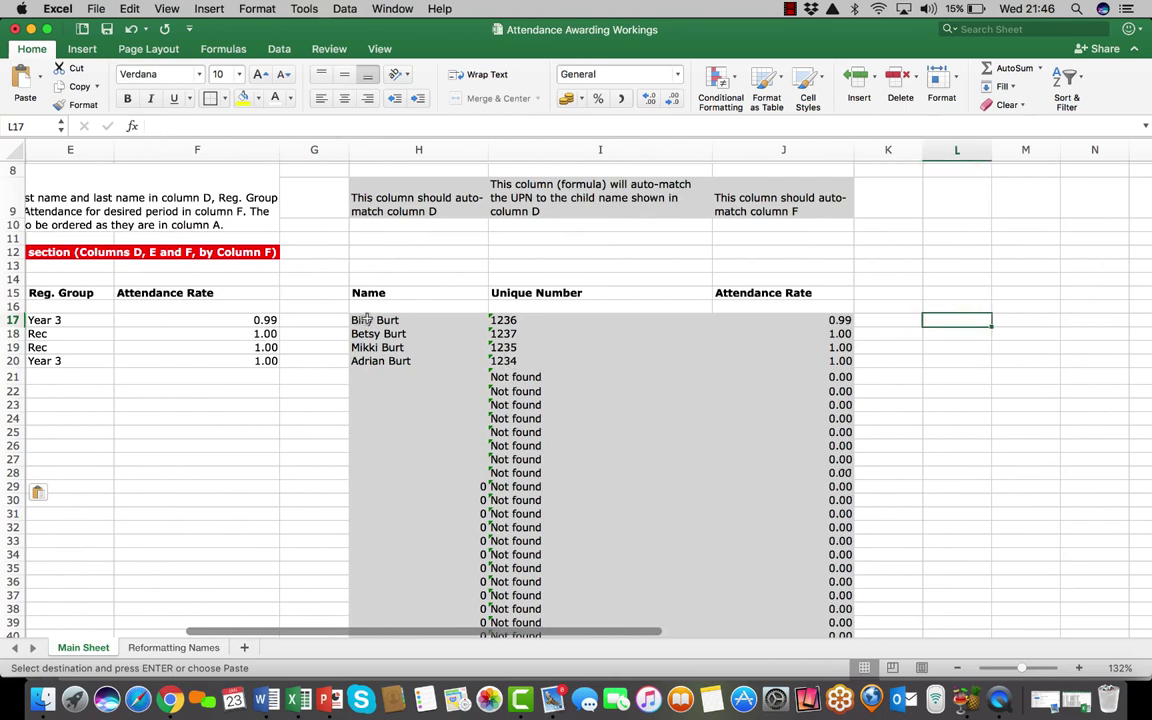
Copy the names and unique numbers of the pupils with a 1.00 attendance rate, cells H18:I20 of the Main Sheet.
drag(367, 319, 497, 360)
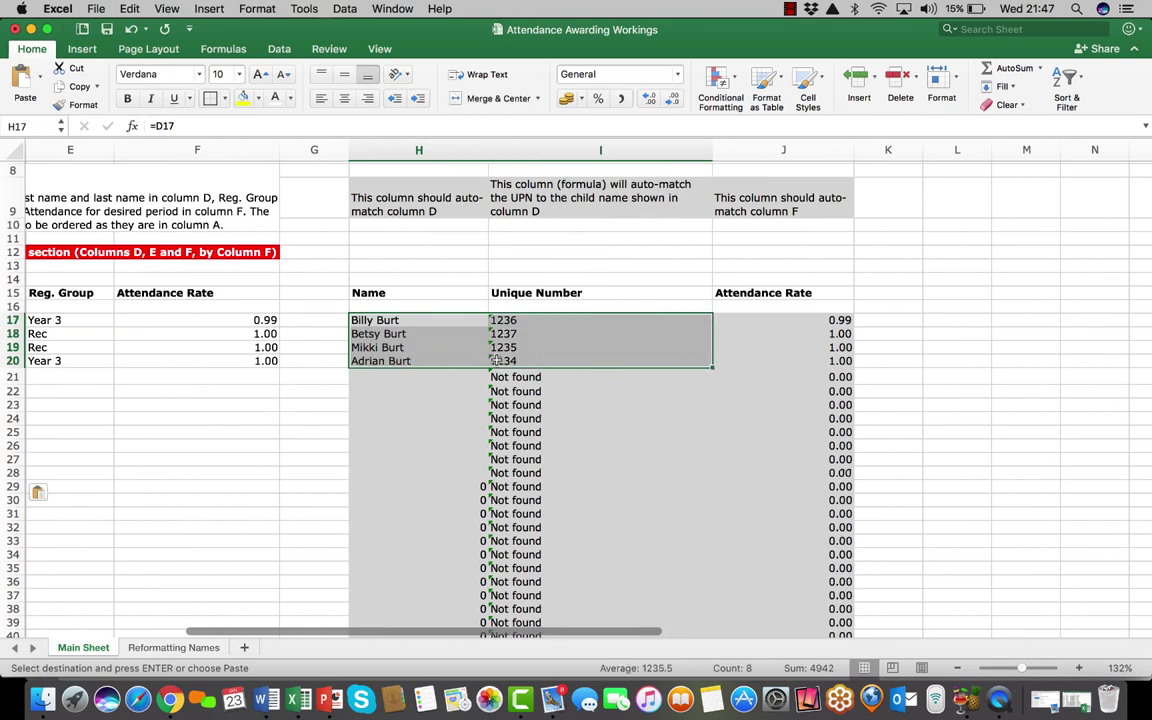
click(375, 334)
drag(377, 335, 503, 359)
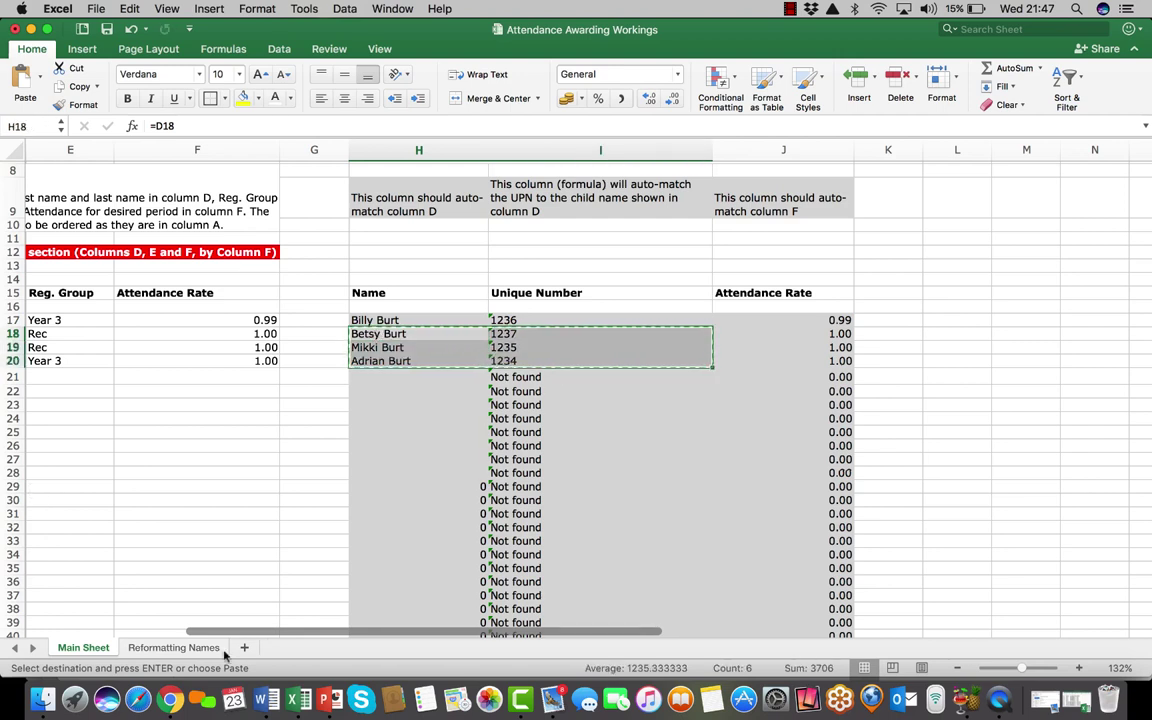
Switch to the MarvellousMe School Pack site in Chrome and open the Messaging and Awarding (Beta) page.
click(171, 699)
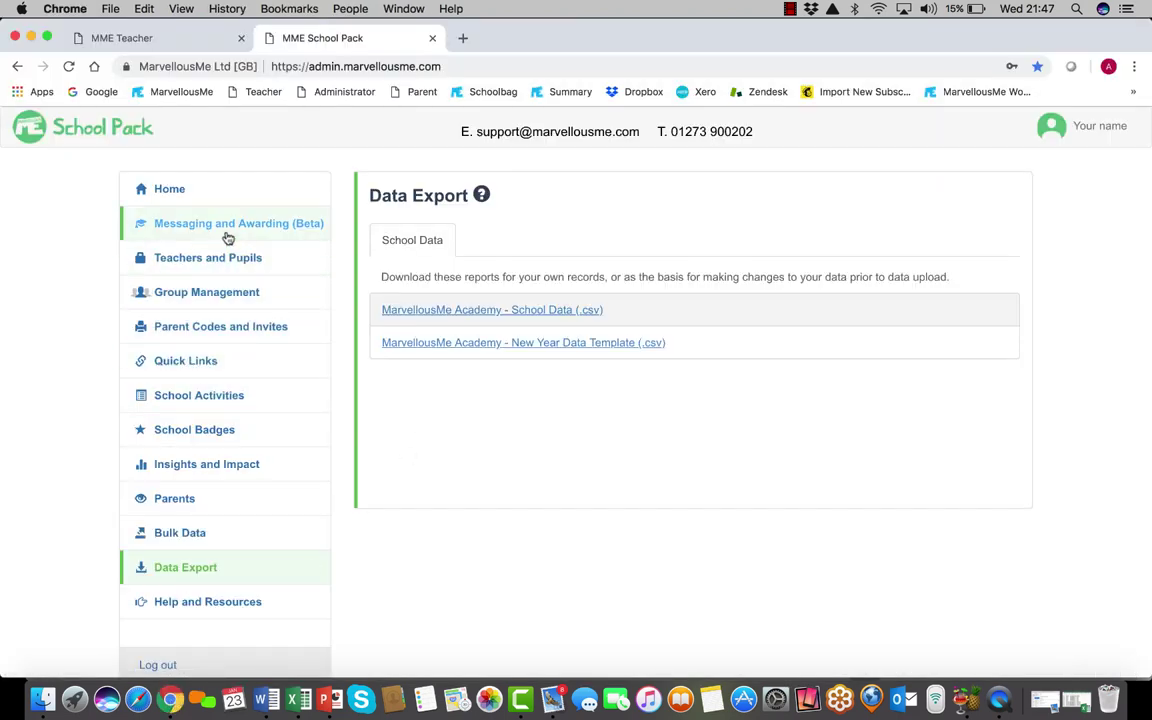
click(224, 224)
Try pasting the copied pupil names and UPNs as a .csv list of pupils for the award recipients, and cancel the dialog.
click(612, 247)
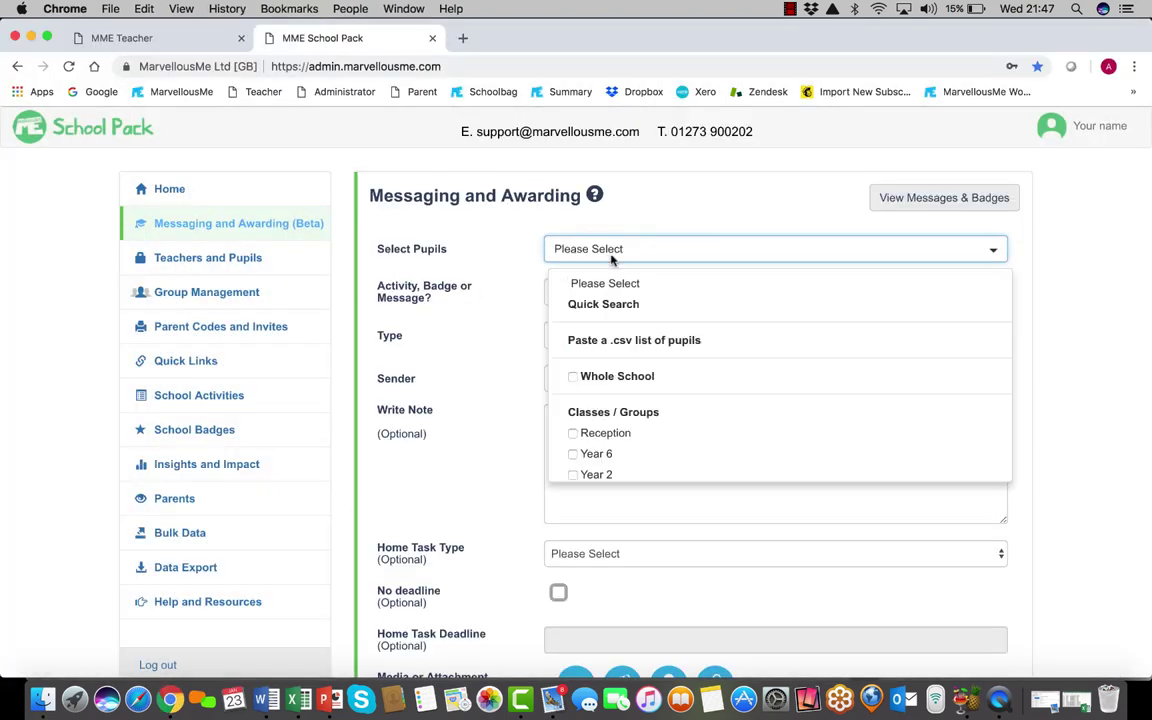
click(625, 337)
click(488, 429)
key(super+v)
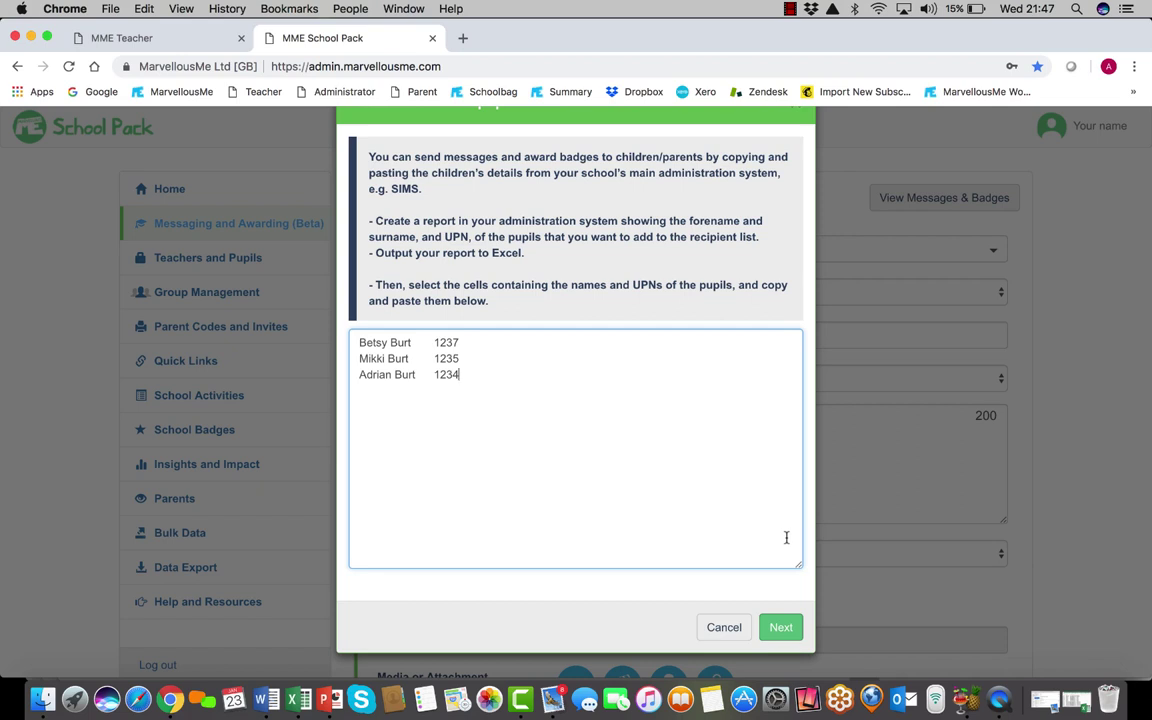
click(724, 627)
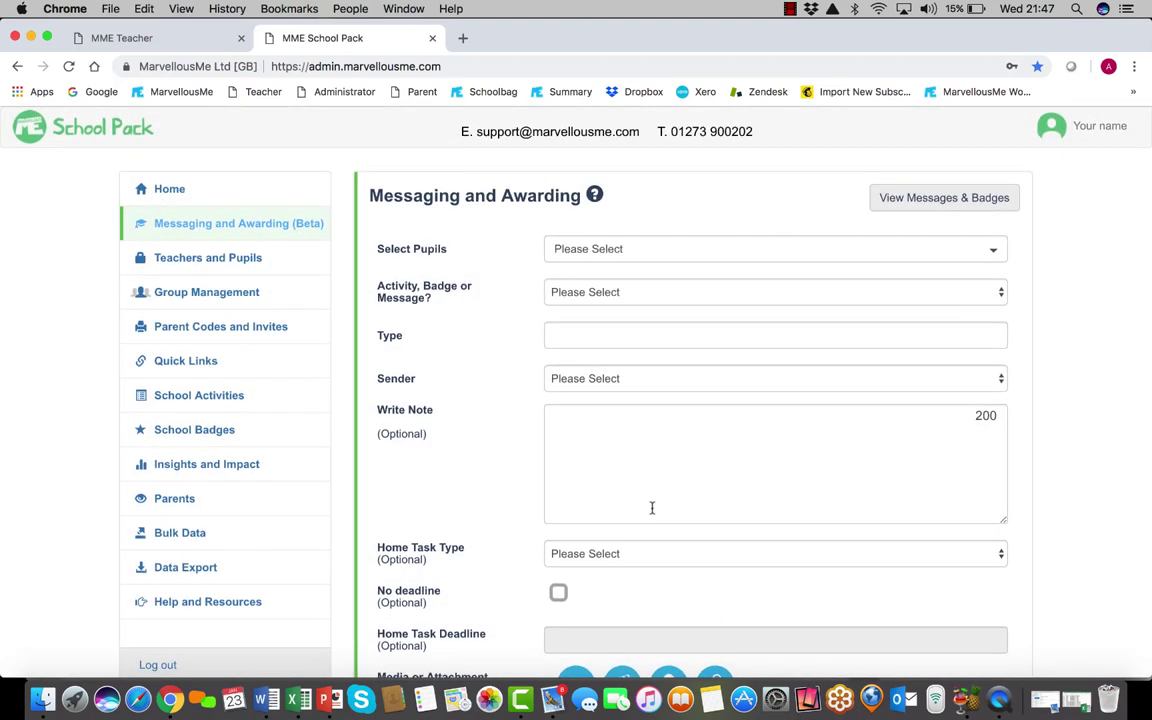